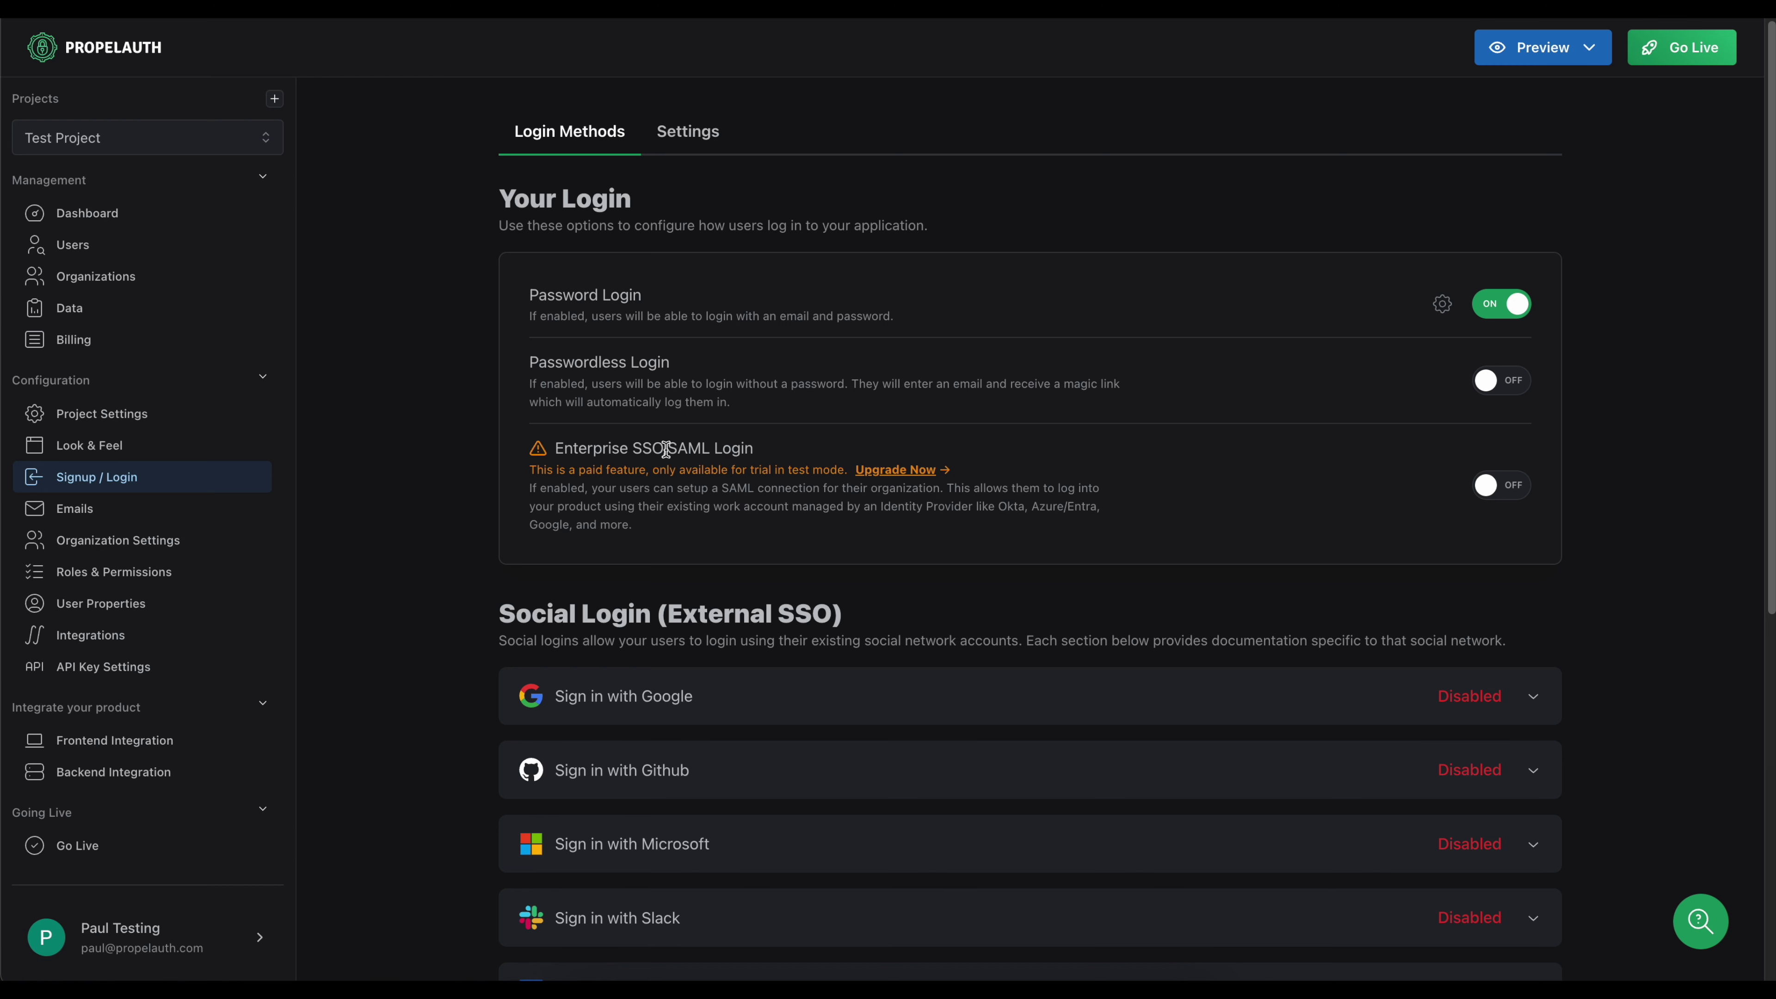
Switch the Enterprise SSO/SAML Login method on for the Test Project.
{"action": "left_click", "coordinate": [1482, 498]}
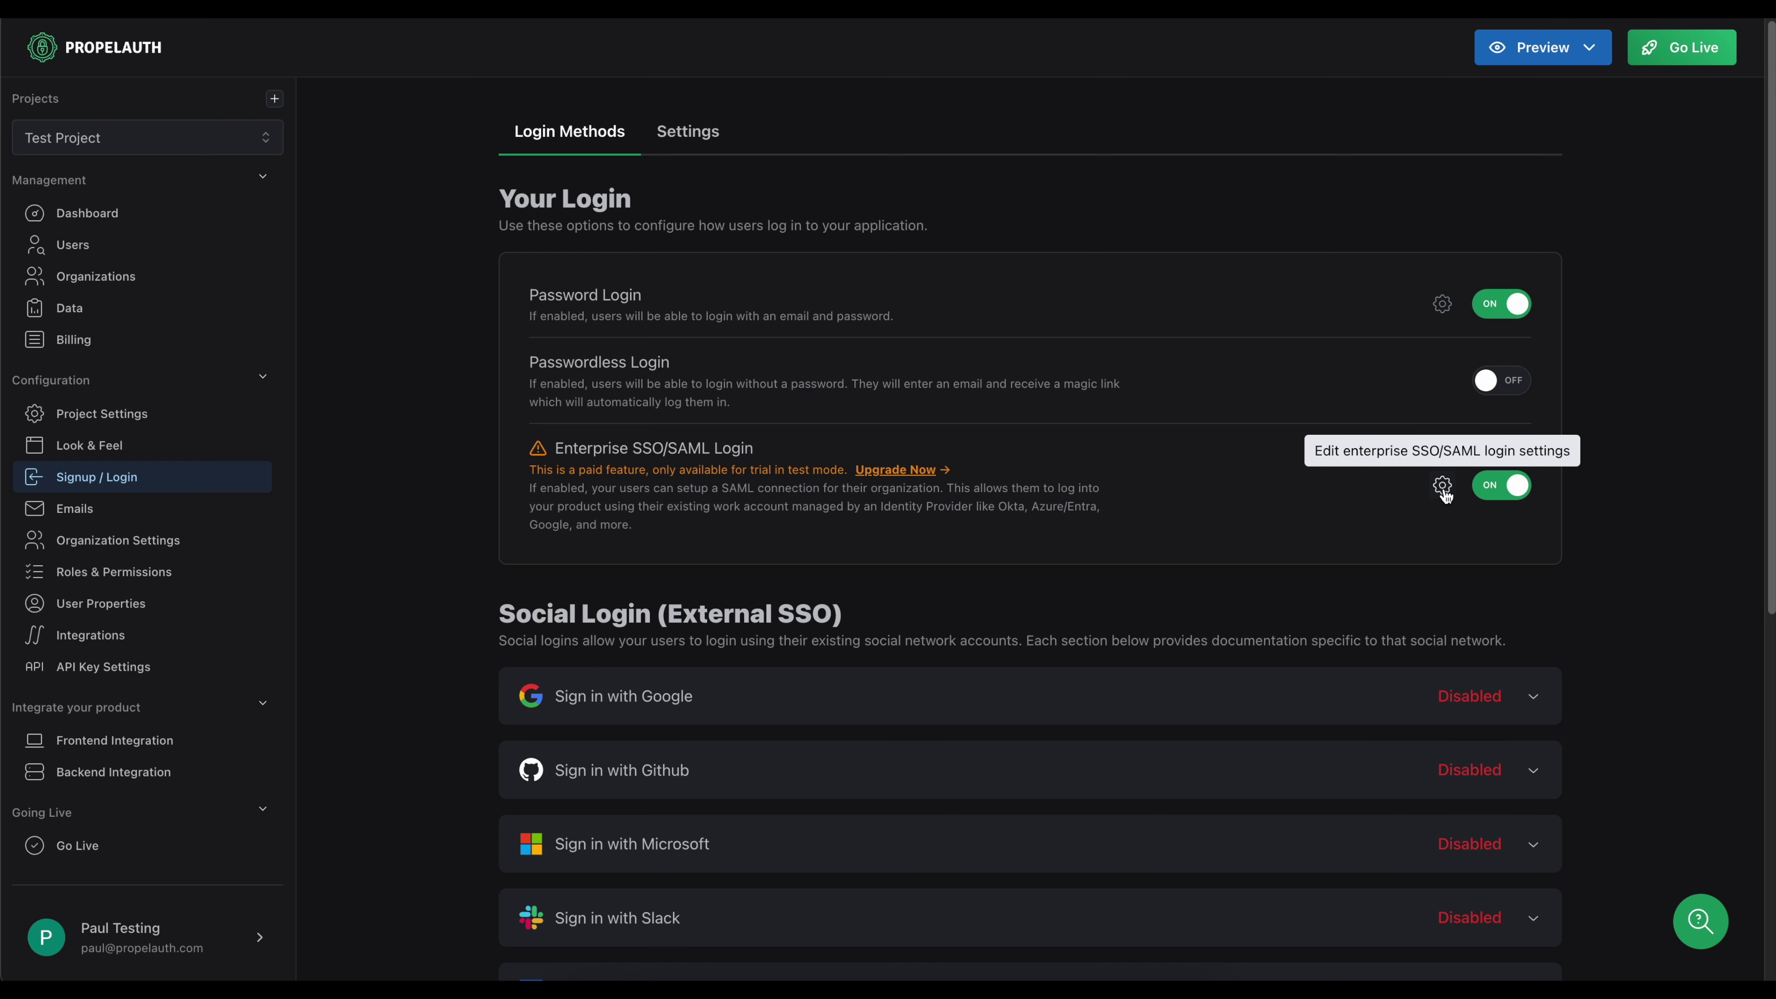
Set SSO to identify organizations by Domain with Default to SAML login on, and save.
{"action": "left_click", "coordinate": [1443, 485]}
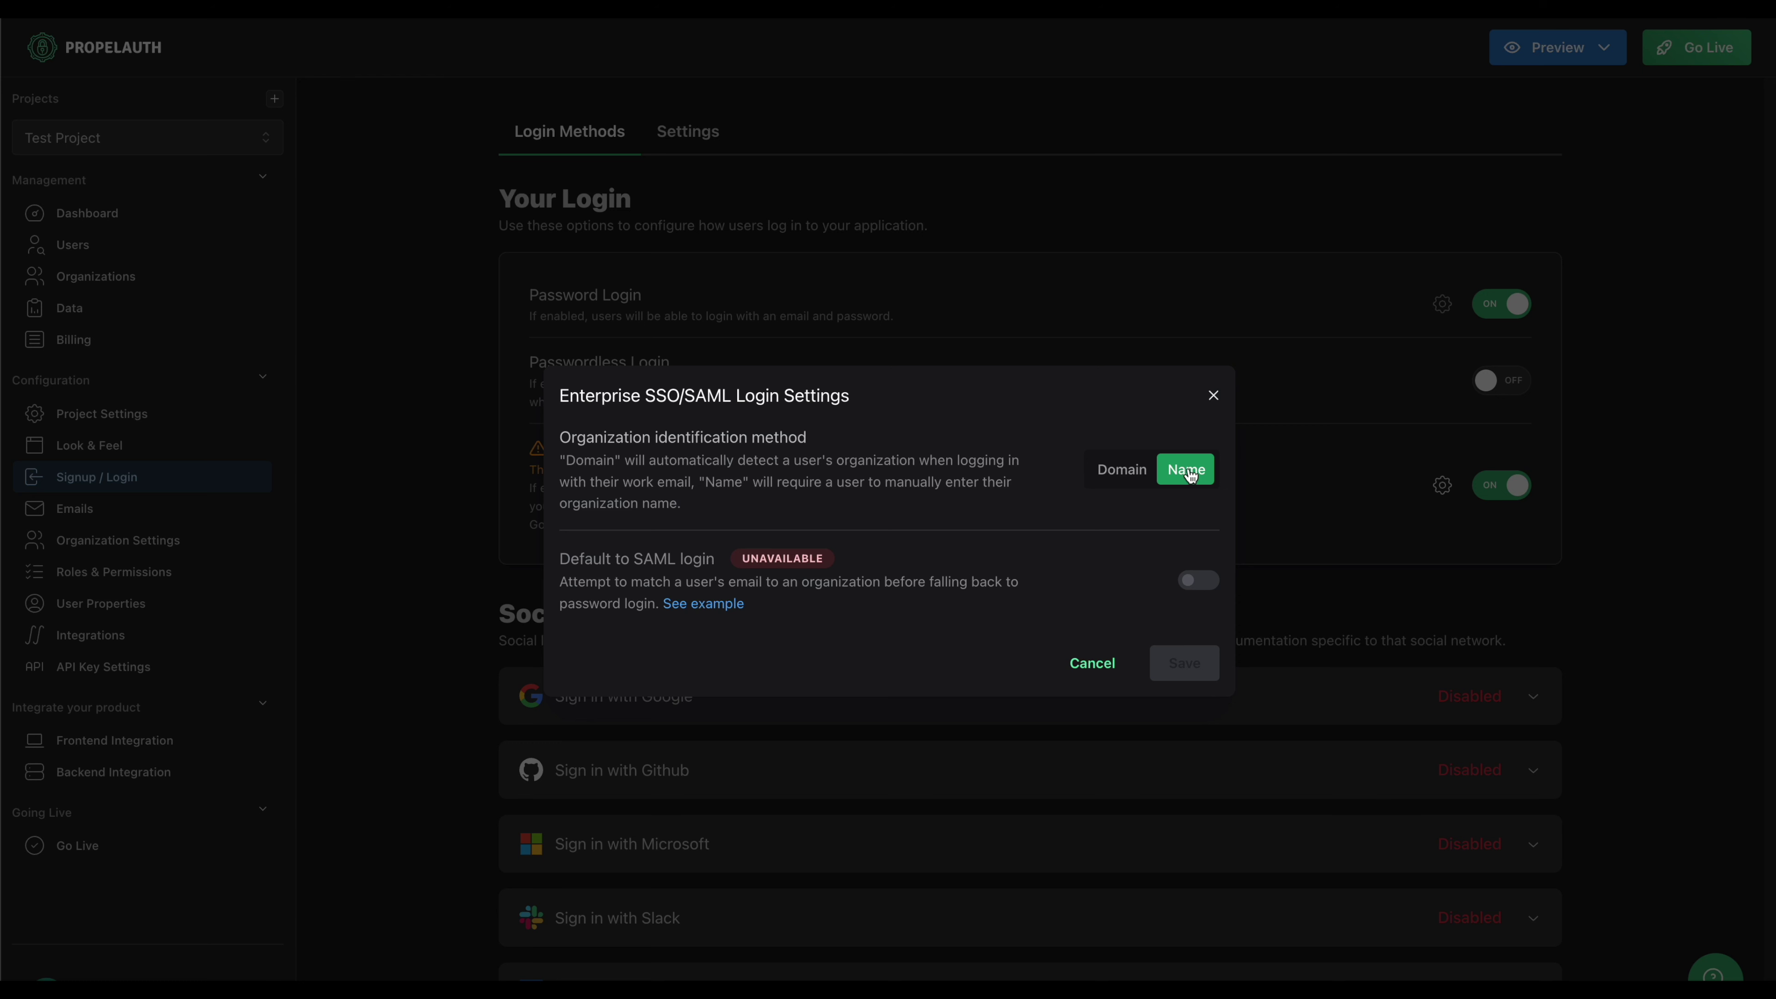
{"action": "left_click", "coordinate": [1130, 486]}
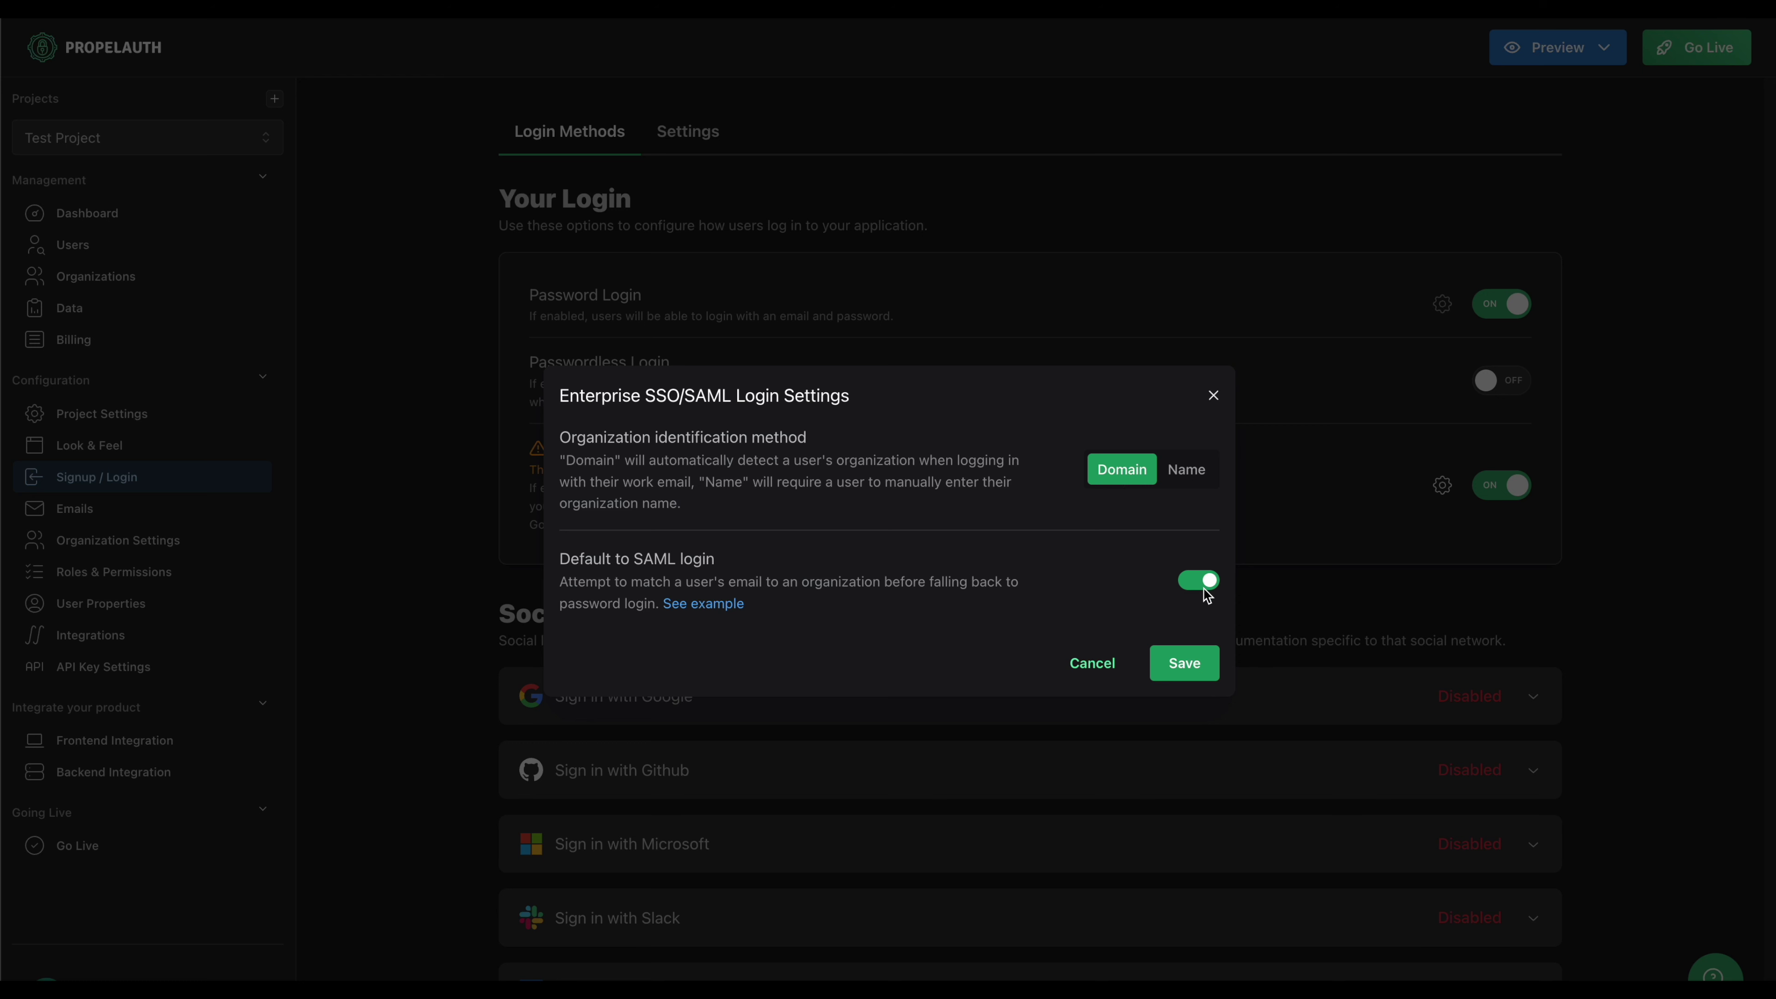
{"action": "mouse_move", "coordinate": [702, 603]}
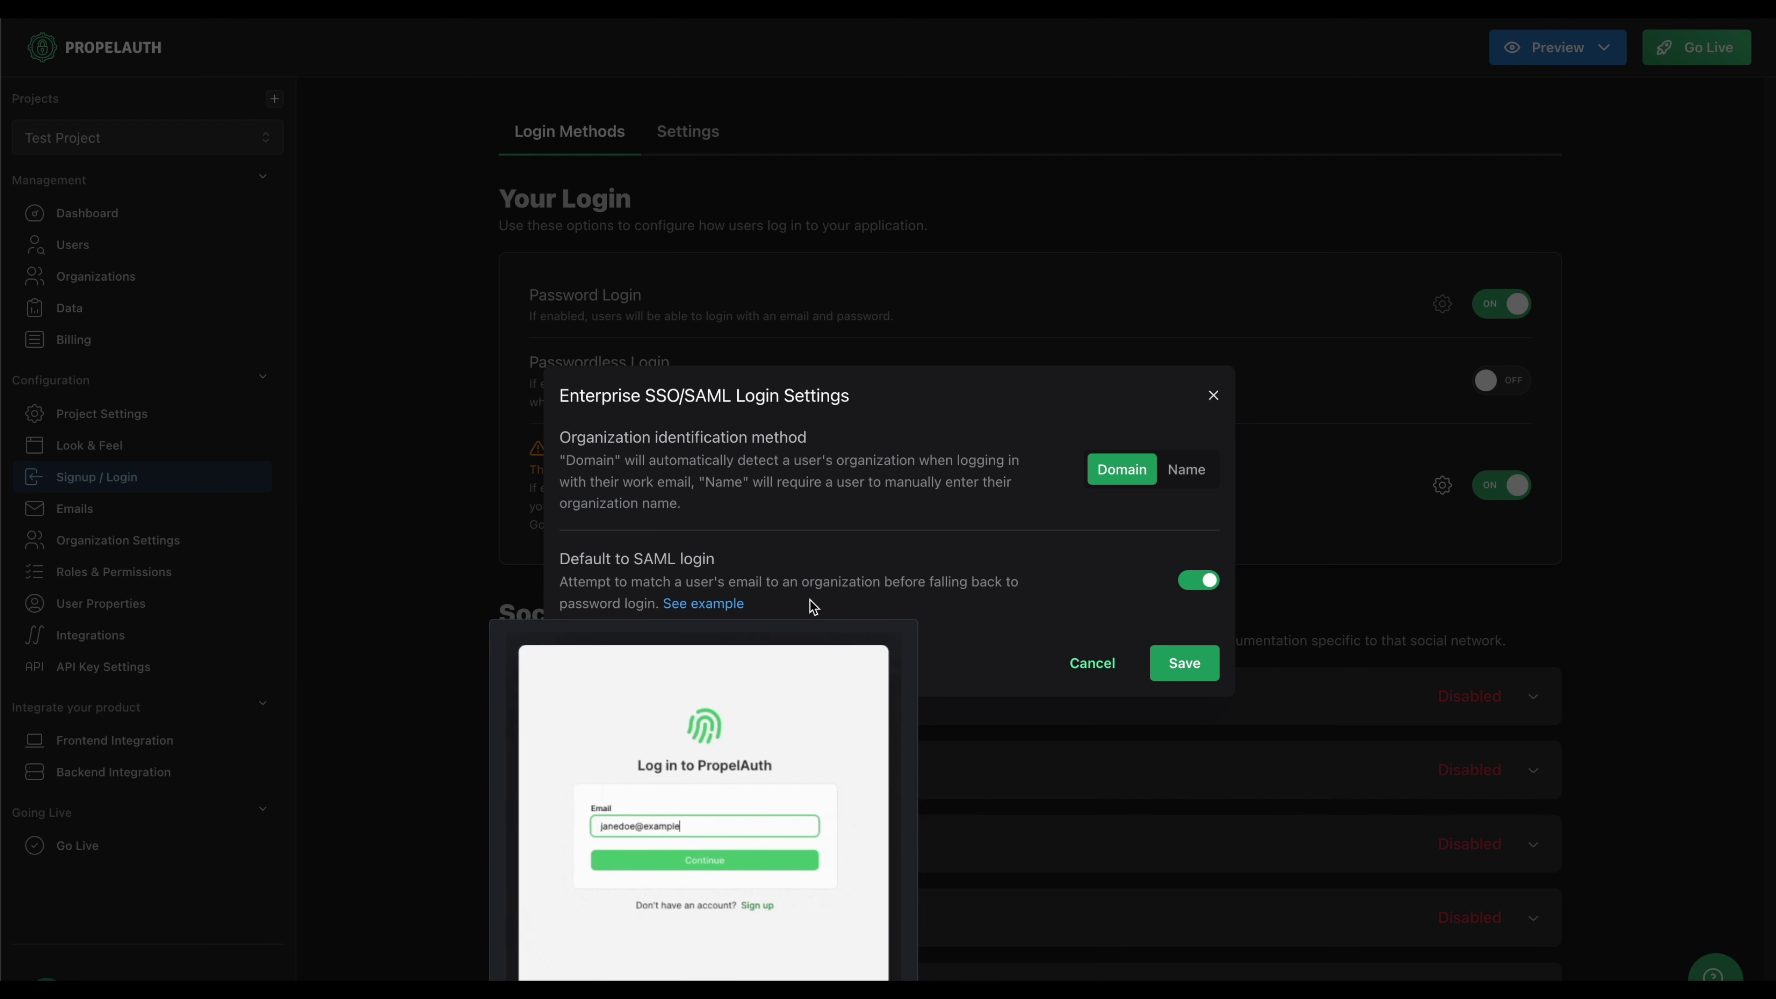
{"action": "left_click", "coordinate": [1179, 663]}
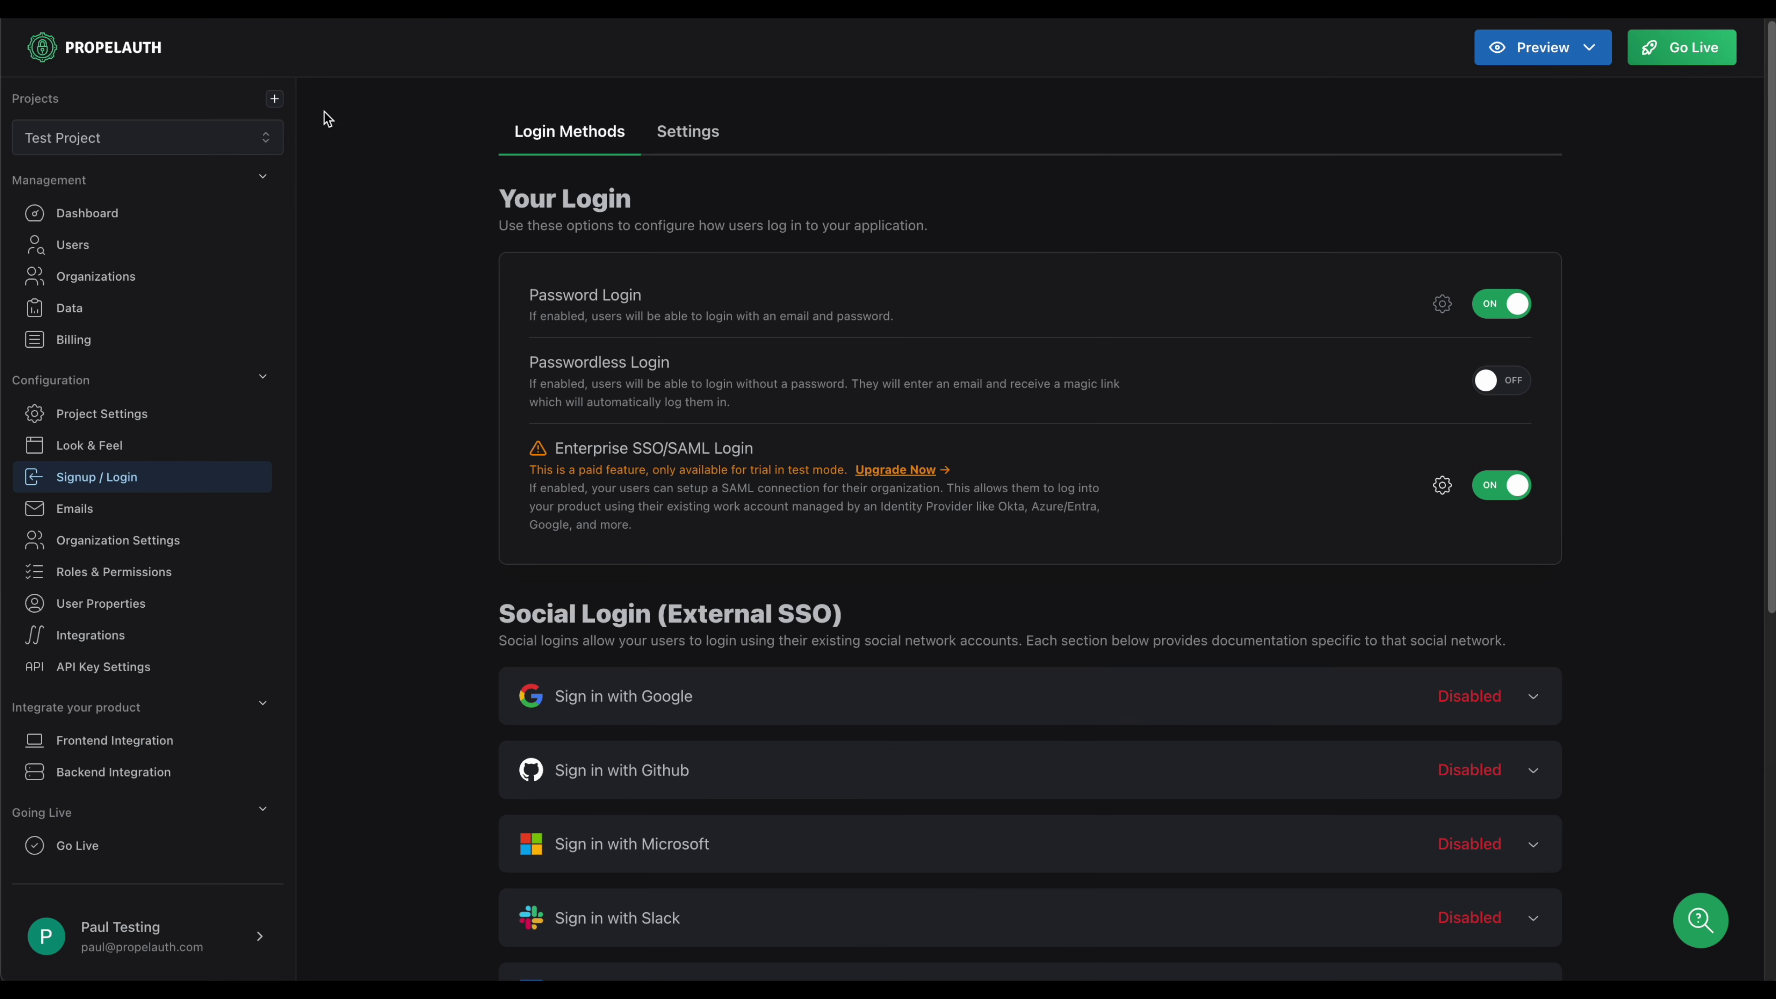
Enable 'Can this organization set up SAML?' in the PropelAuth organization's Settings.
{"action": "left_click", "coordinate": [112, 283]}
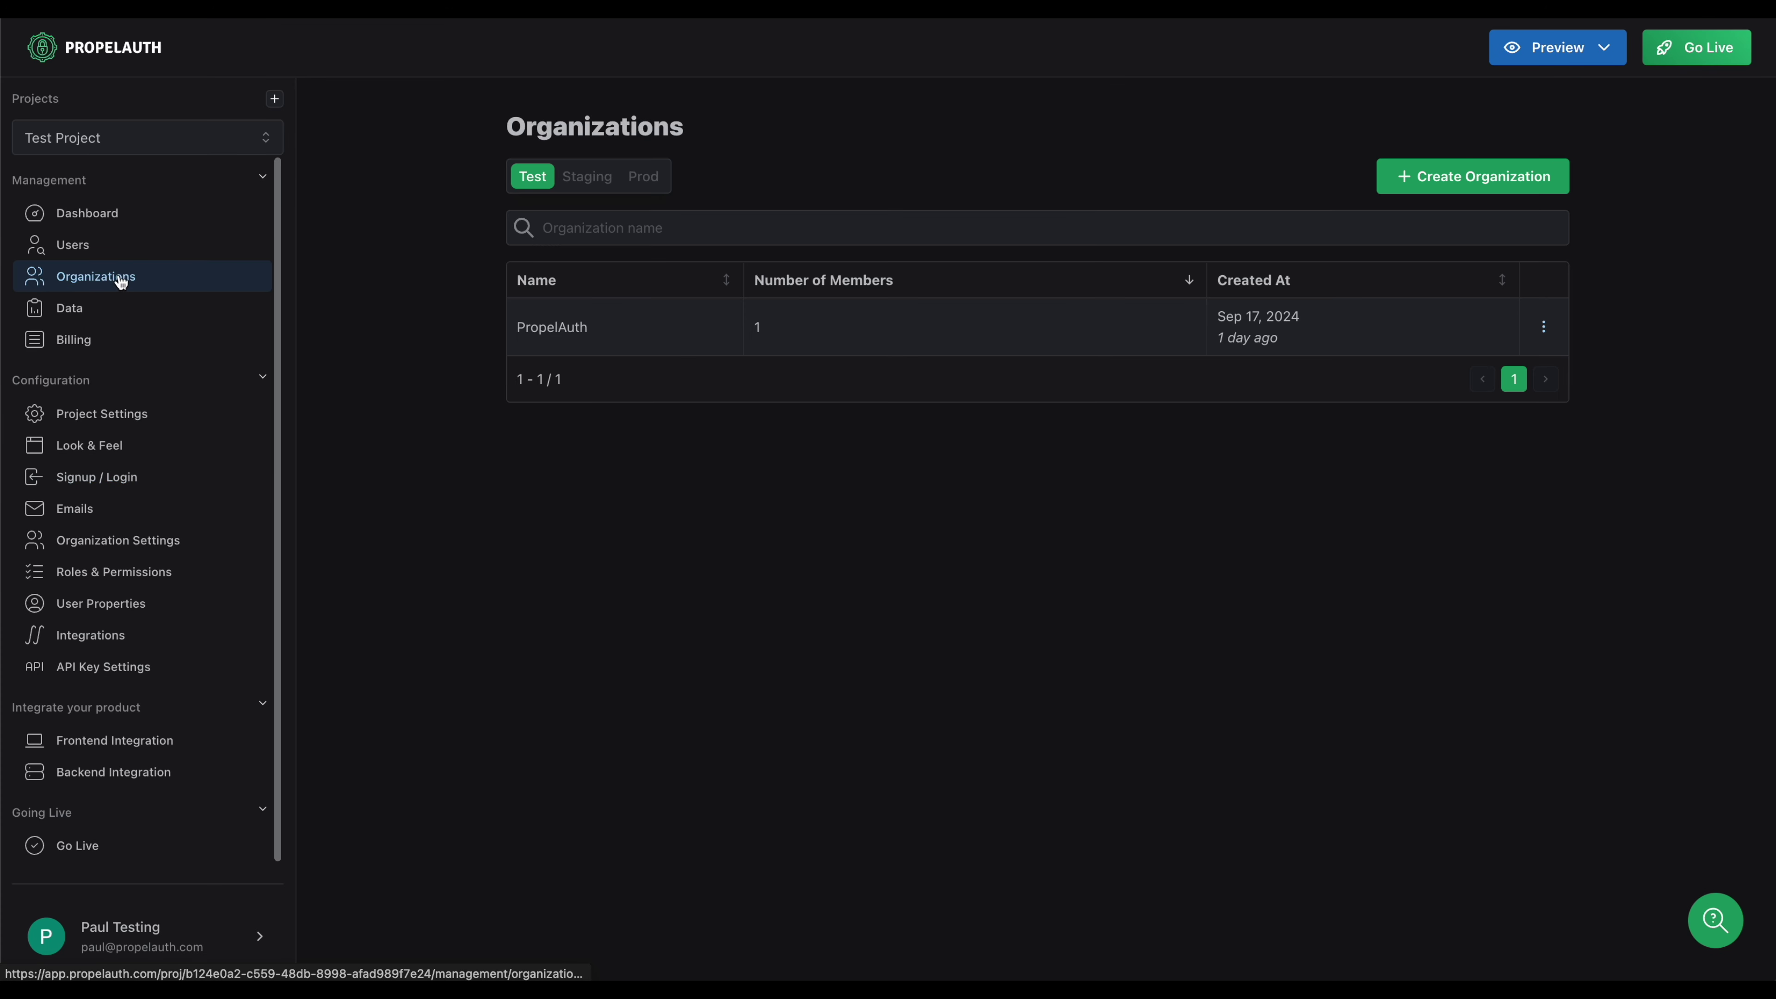
{"action": "left_click", "coordinate": [669, 343]}
{"action": "left_click", "coordinate": [646, 181]}
{"action": "scroll", "coordinate": [1080, 516], "scroll_direction": "down", "scroll_amount": 3}
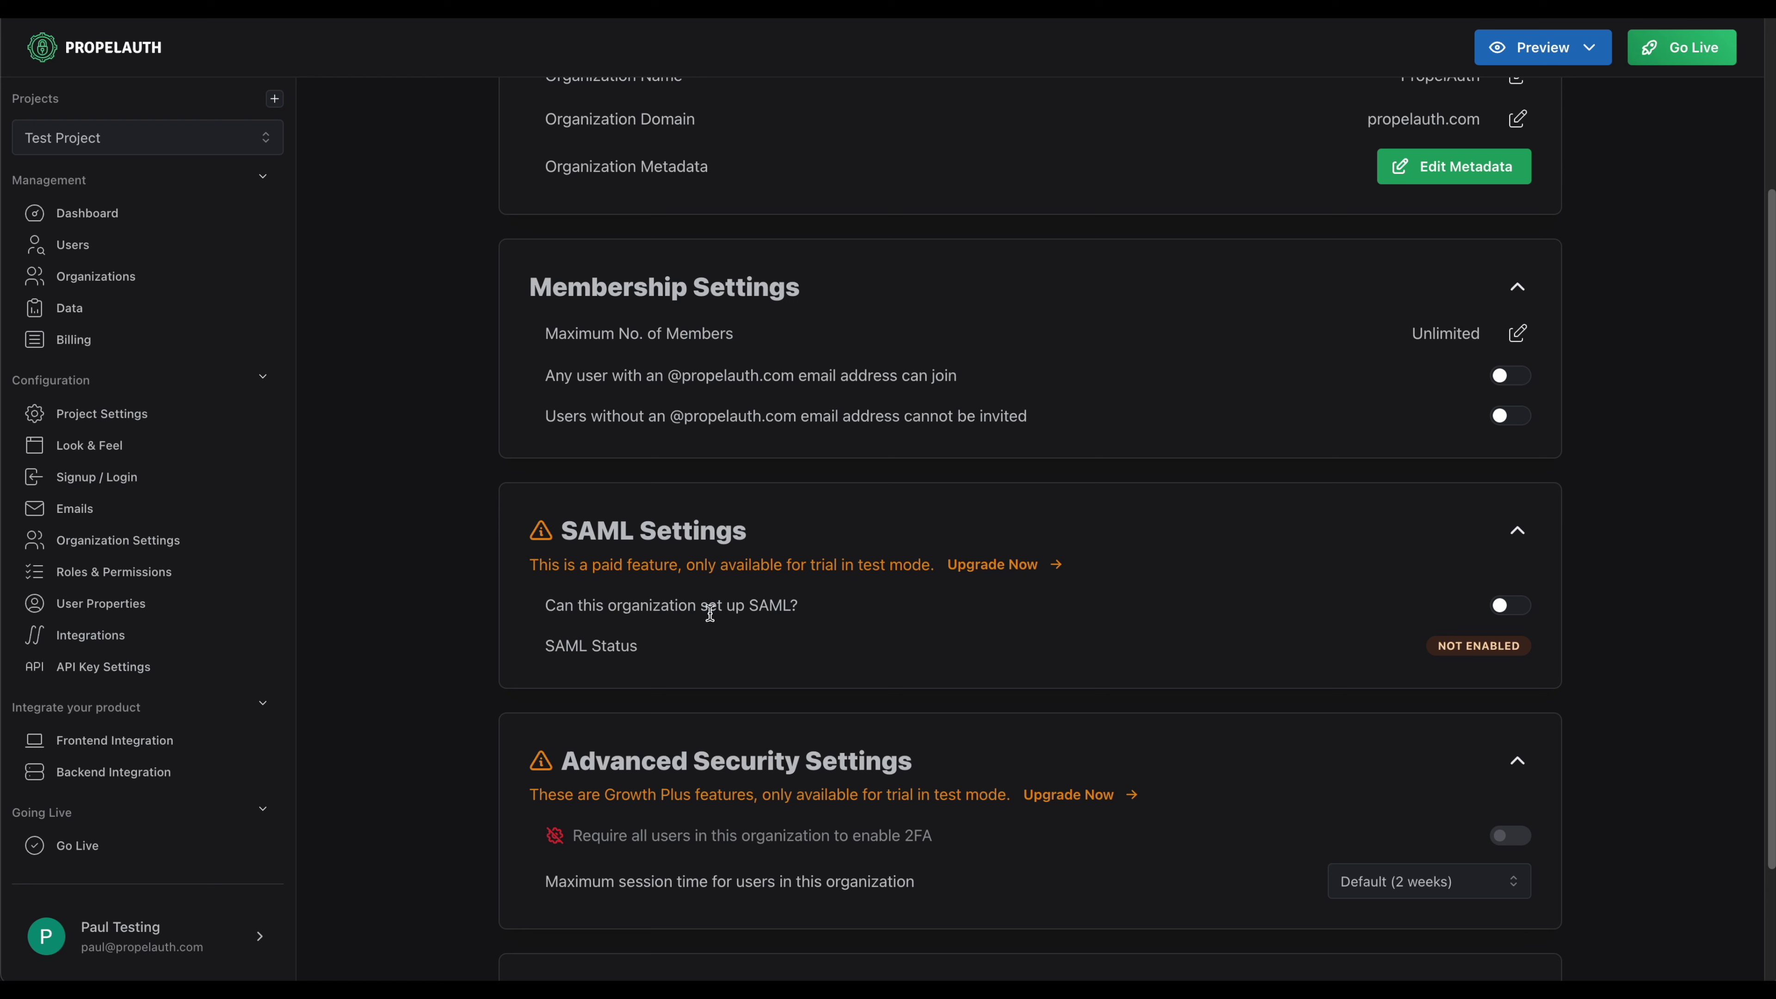
{"action": "left_click", "coordinate": [1496, 605]}
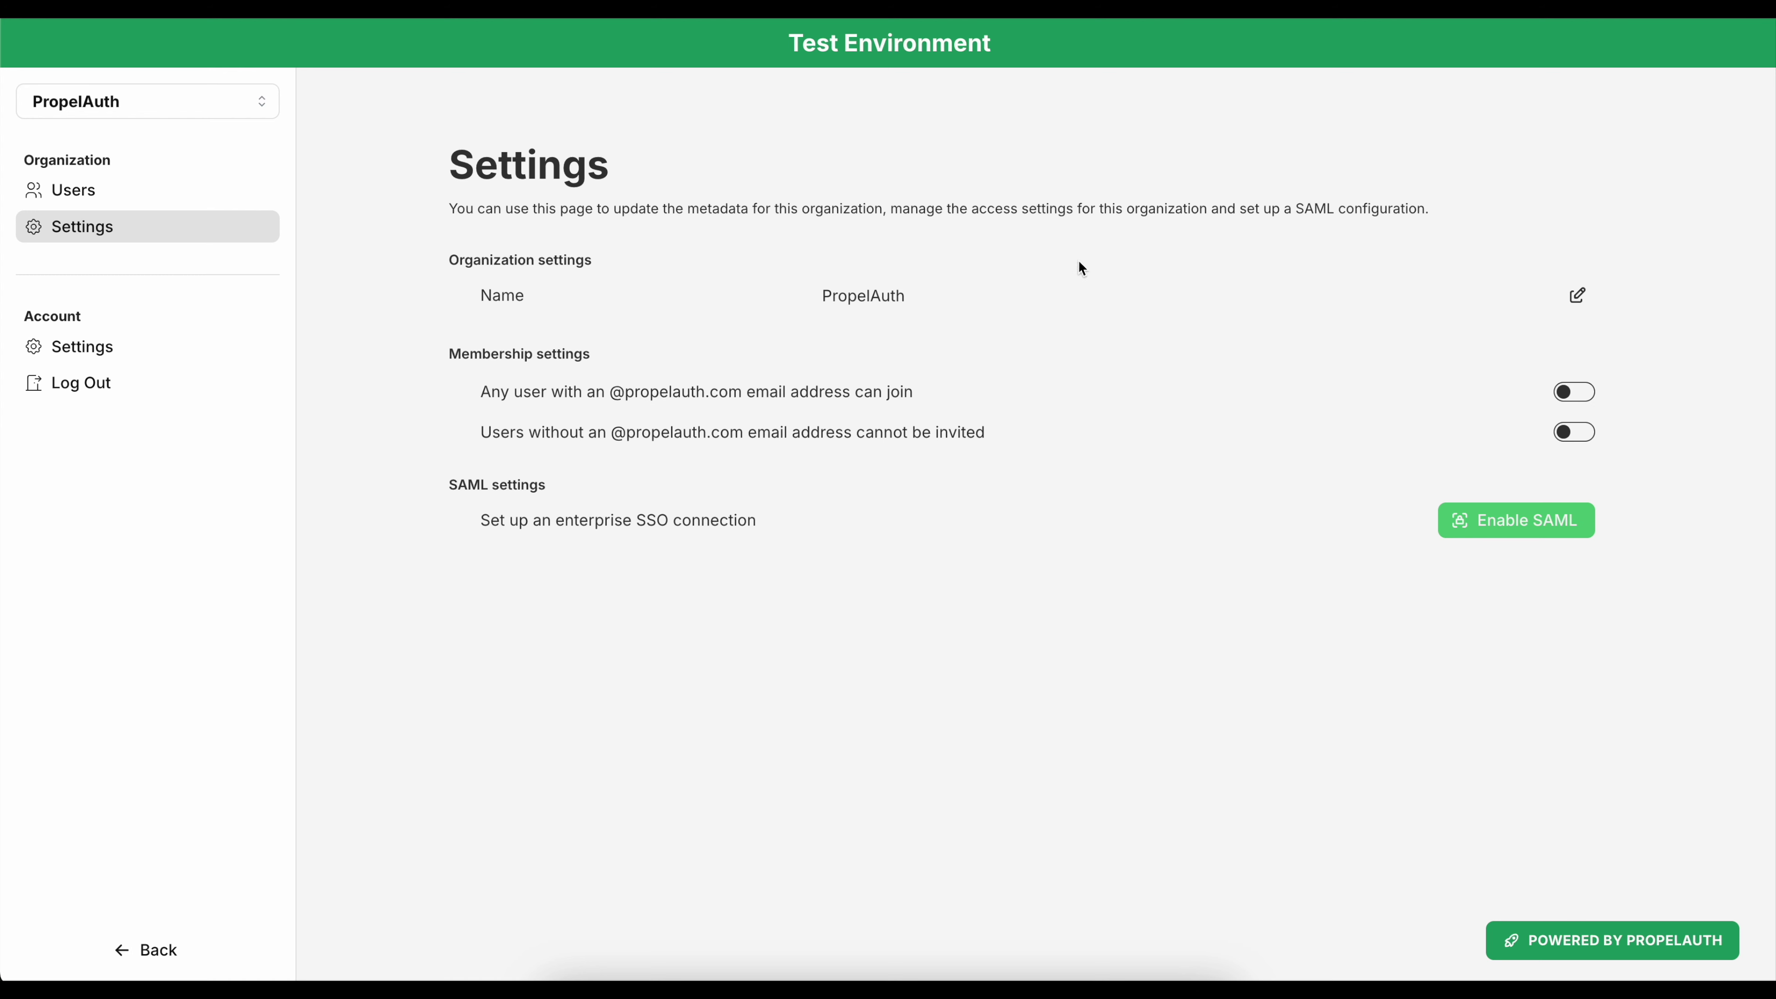
Start SAML setup for the PropelAuth organization via Enable SAML.
{"action": "left_click", "coordinate": [1491, 534]}
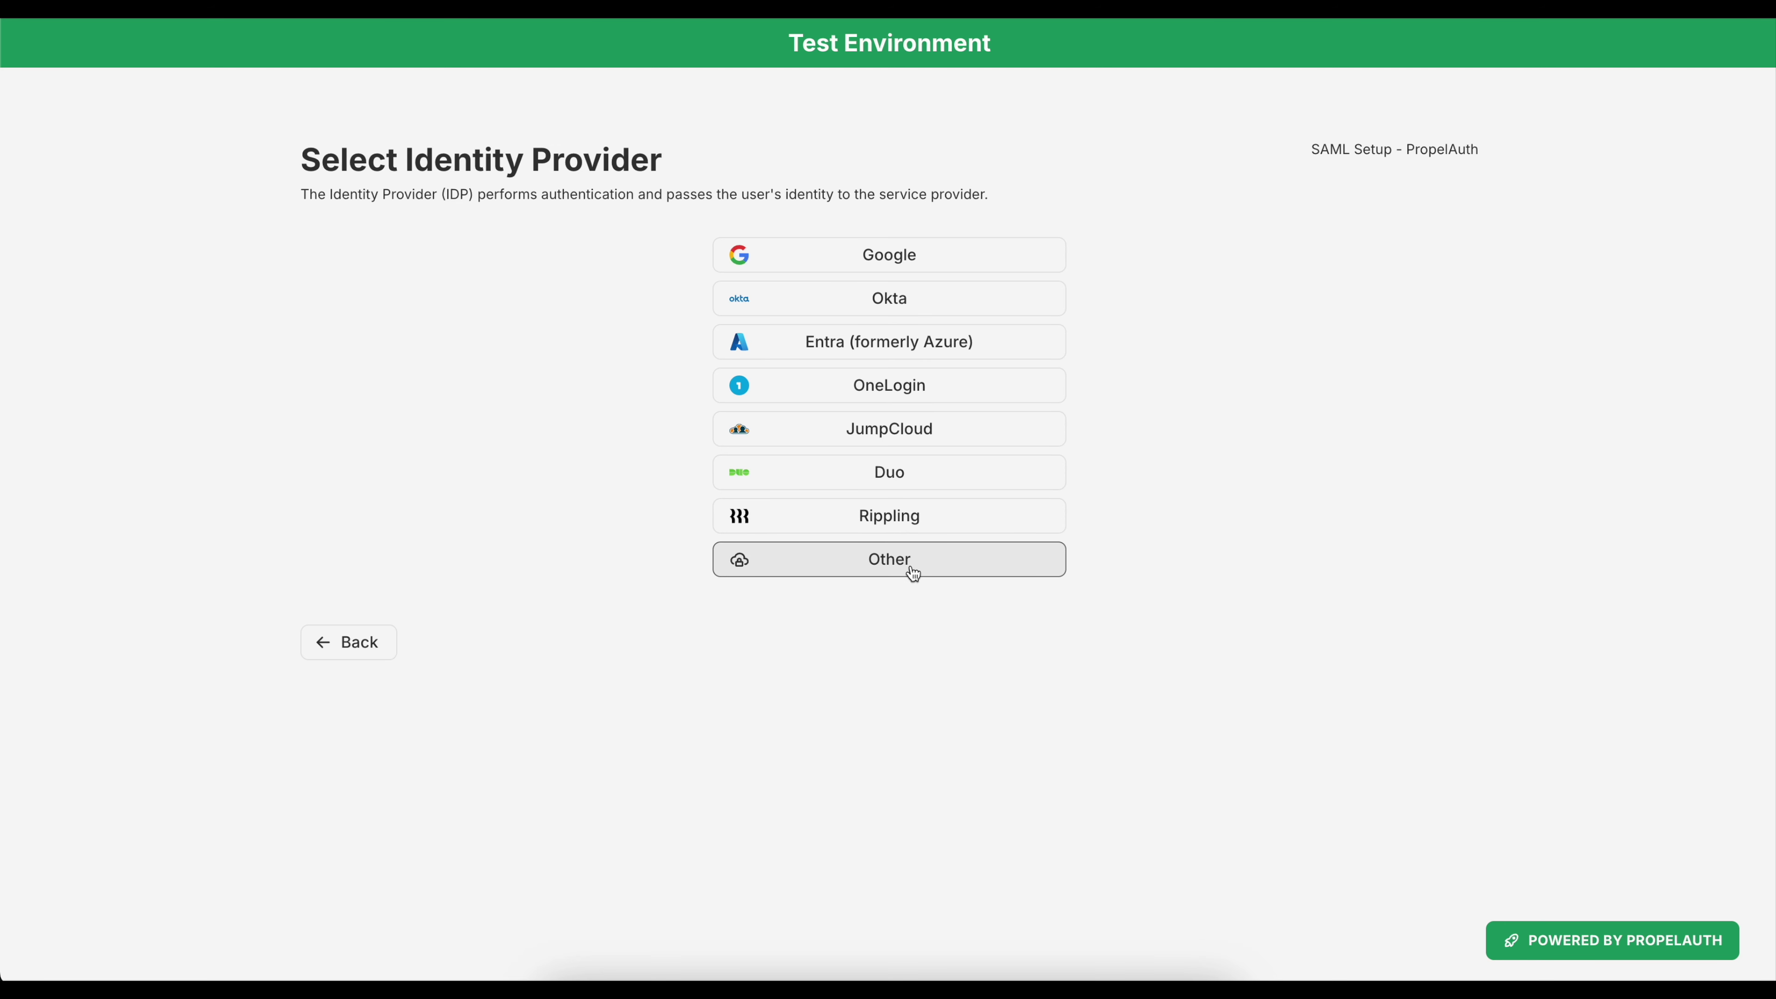
Choose Okta as the identity provider and go past Okta setup Steps 1 and 2.
{"action": "left_click", "coordinate": [902, 313]}
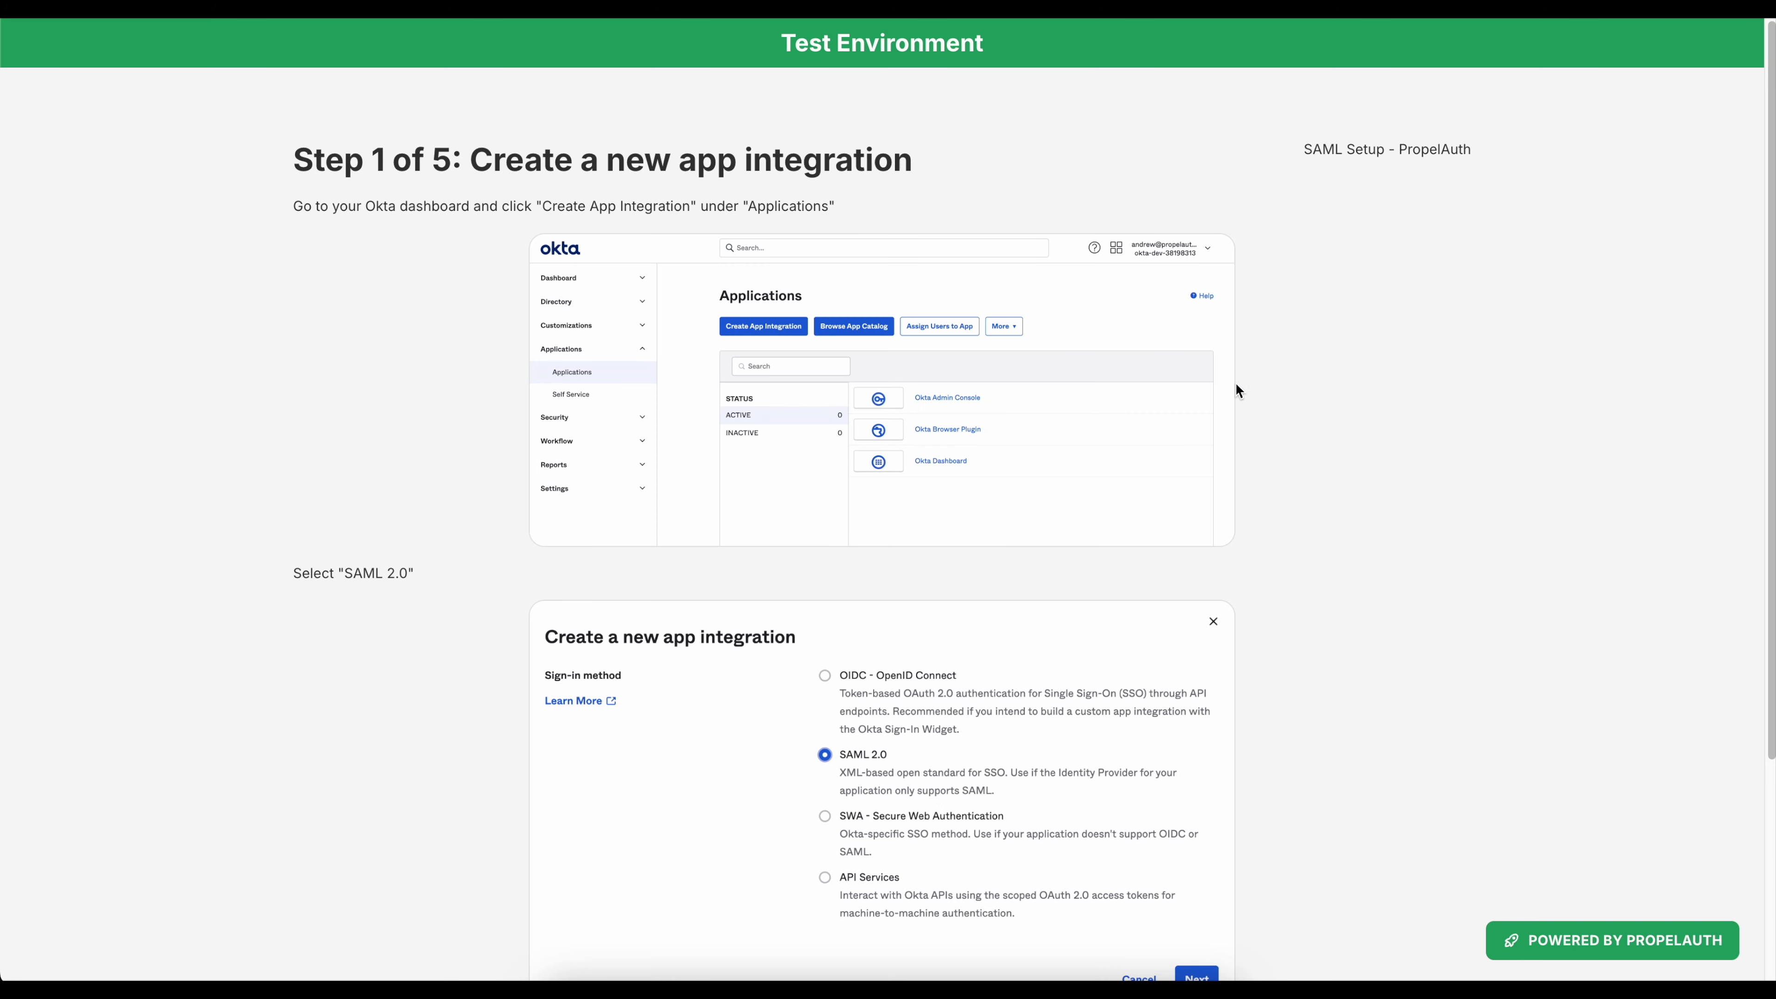
{"action": "scroll", "coordinate": [1318, 397], "scroll_direction": "down", "scroll_amount": 3}
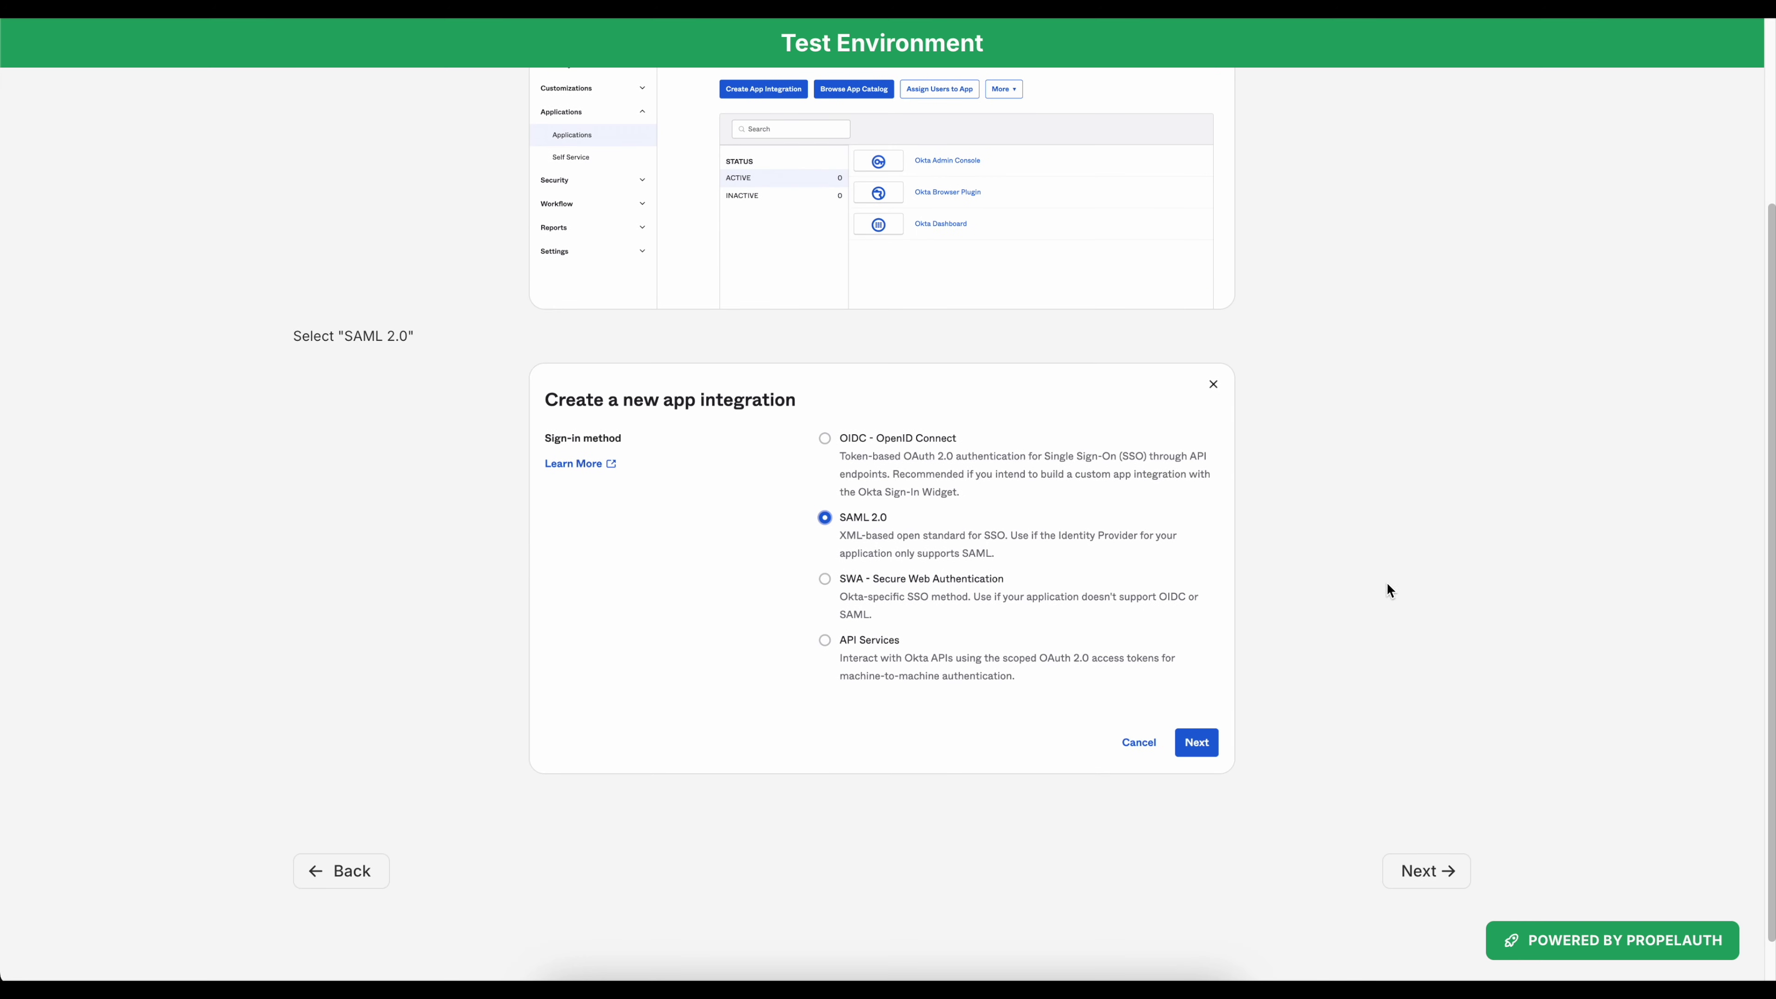
{"action": "left_click", "coordinate": [1427, 867]}
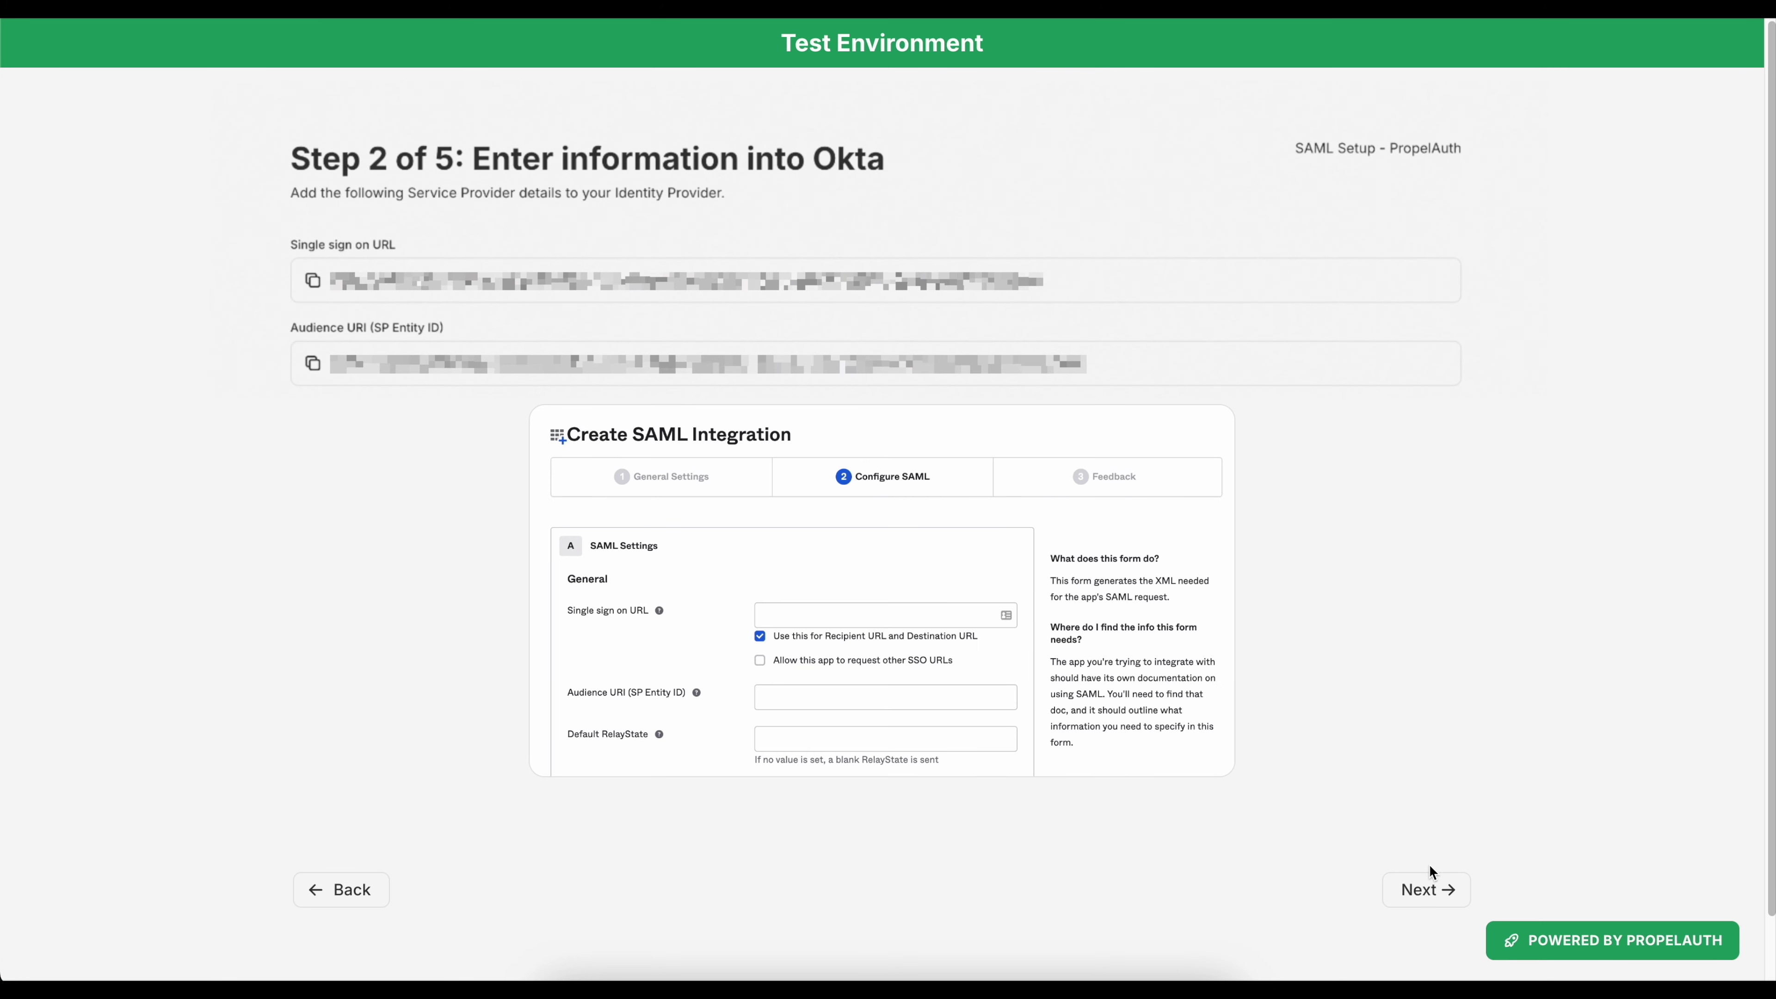
{"action": "left_click", "coordinate": [1423, 891]}
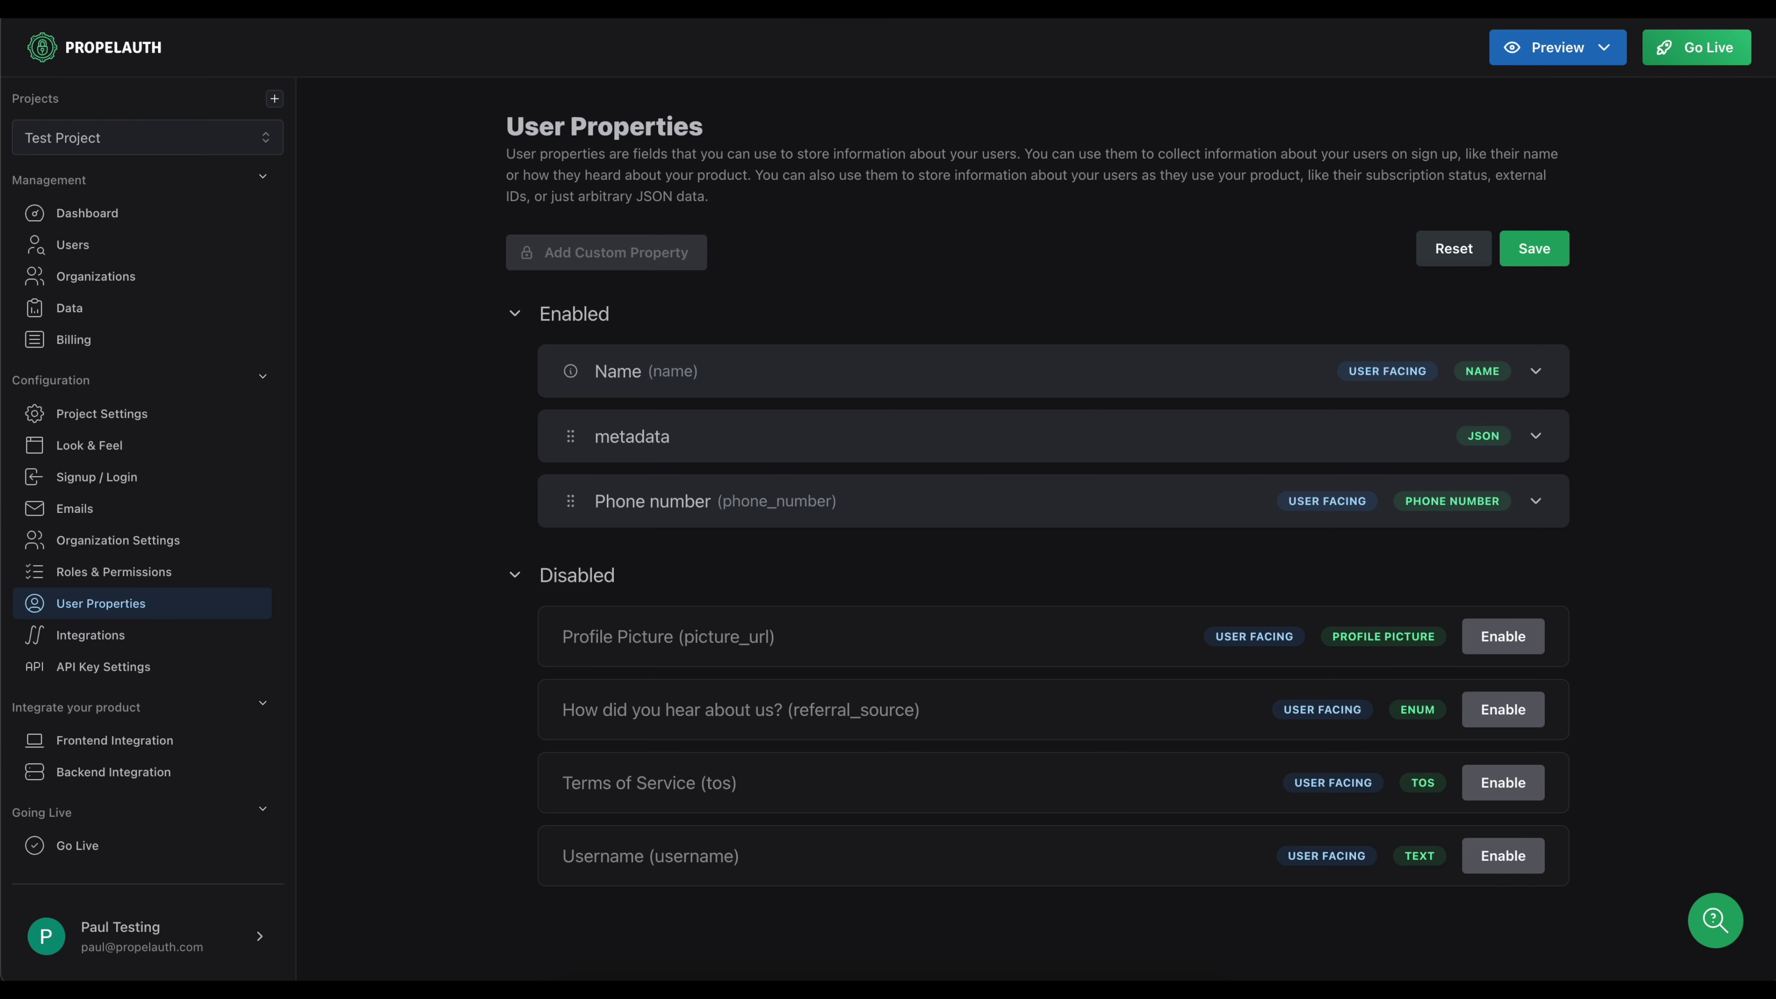
Expand the phone_number user property's details in User Properties.
{"action": "left_click", "coordinate": [817, 504]}
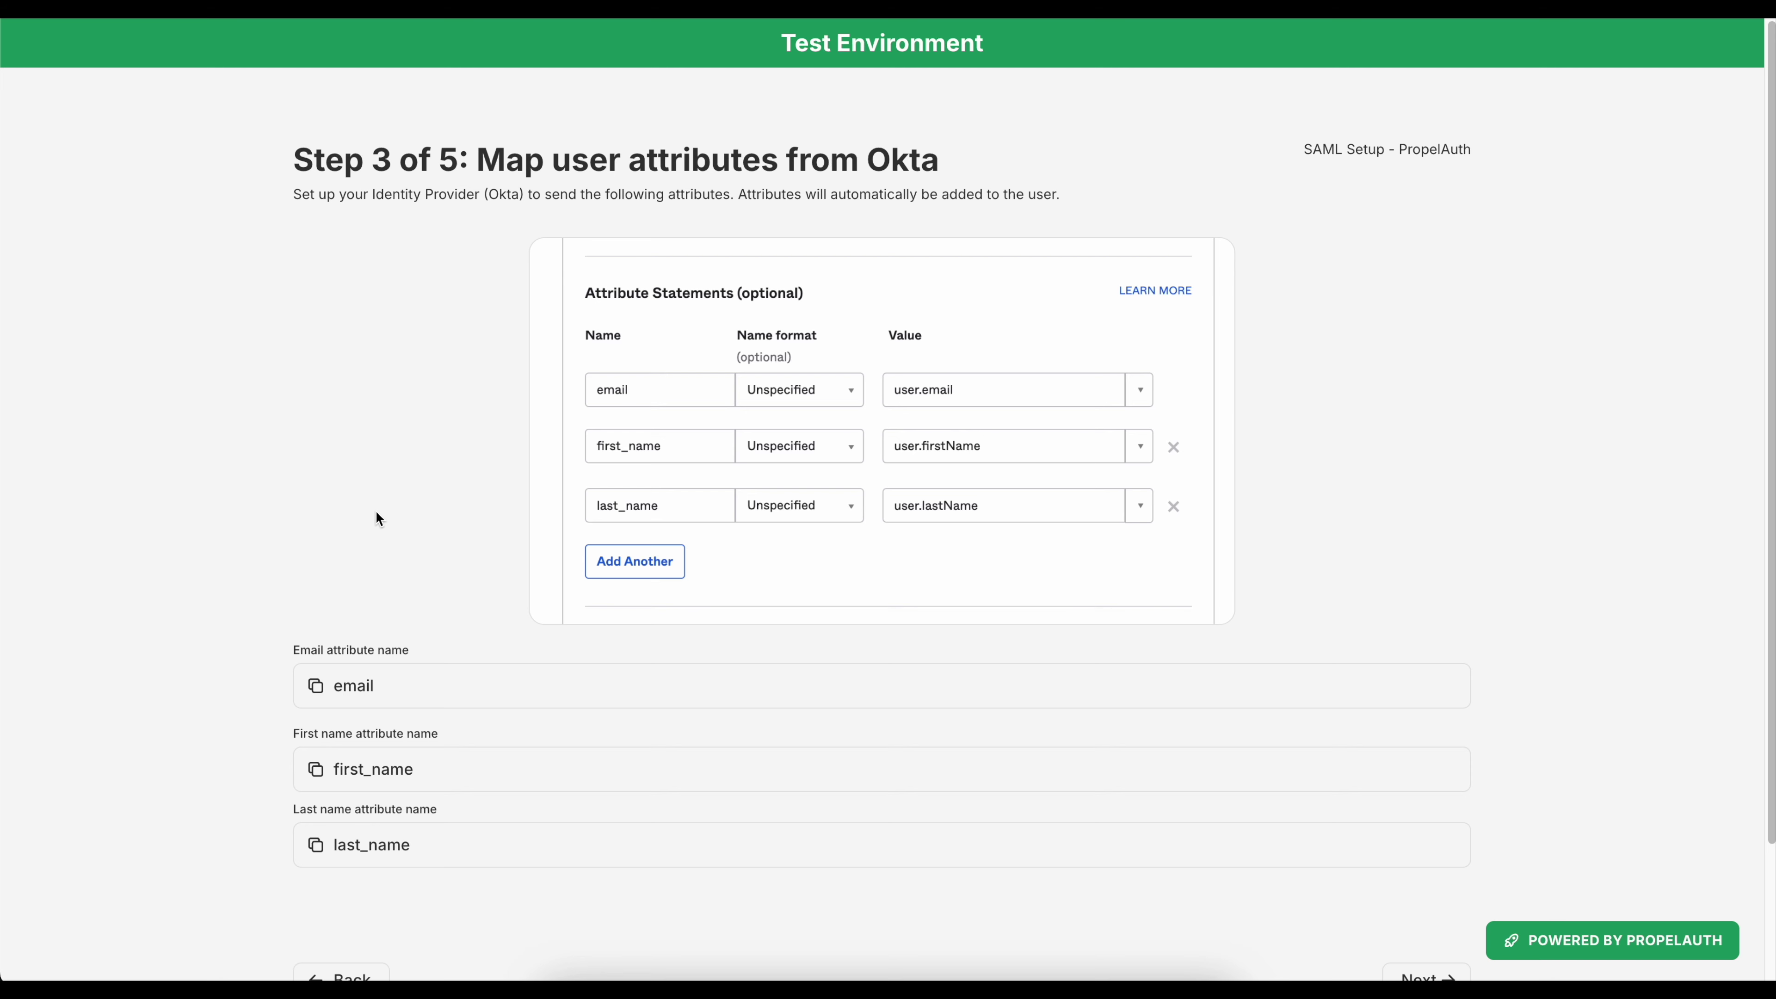
Continue past Step 3 attribute mapping and Step 4 roles (Owner, Admin, Member) to Step 5.
{"action": "scroll", "coordinate": [1426, 769], "scroll_direction": "down", "scroll_amount": 3}
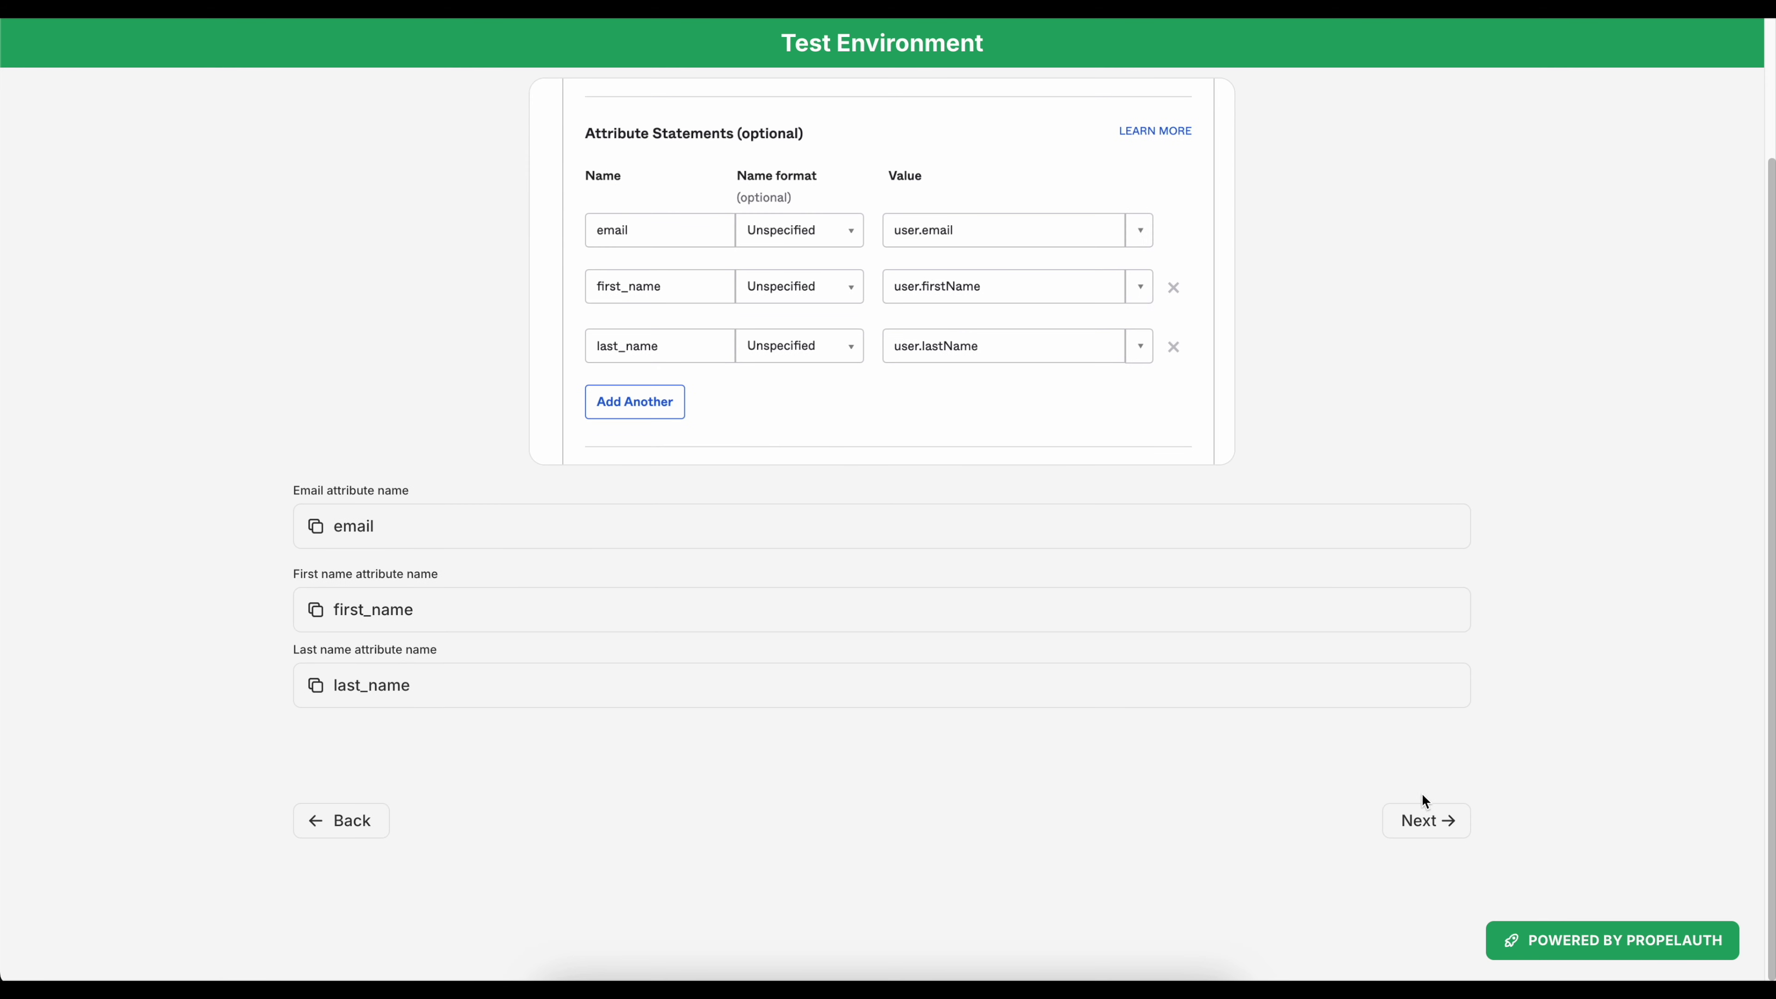
{"action": "left_click", "coordinate": [1429, 827]}
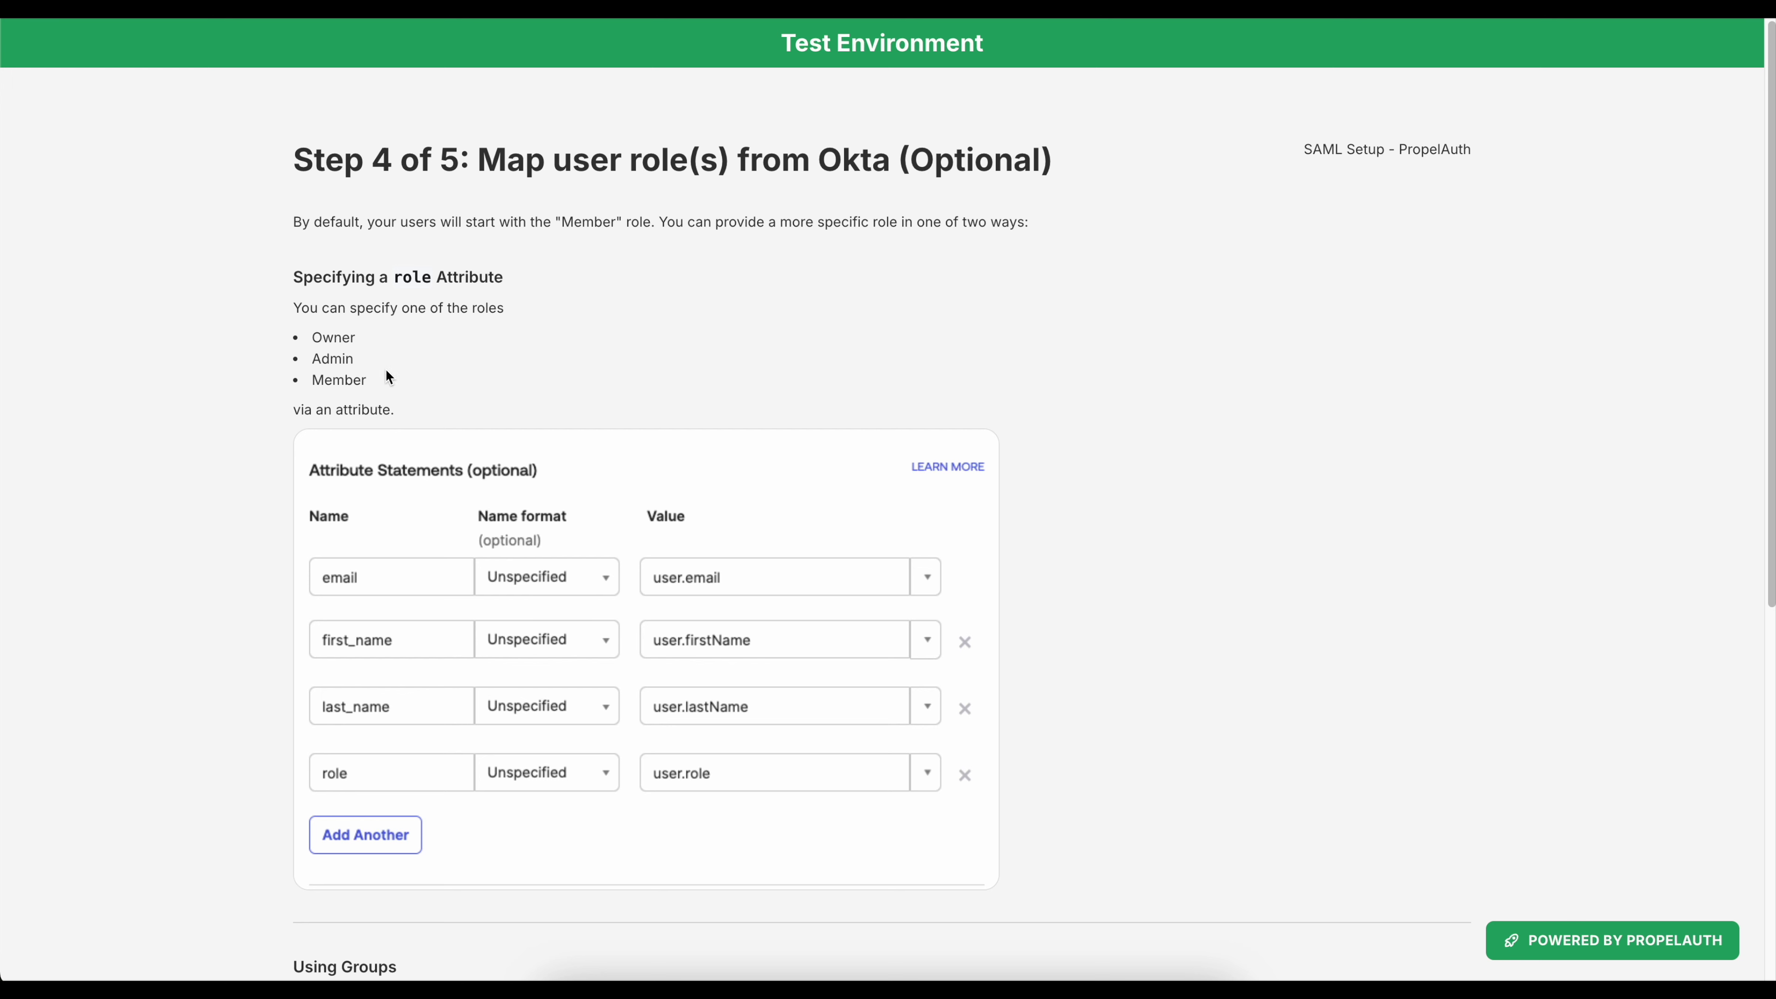
{"action": "left_click_drag", "start_coordinate": [386, 368], "coordinate": [316, 333]}
{"action": "left_click", "coordinate": [407, 364]}
{"action": "scroll", "coordinate": [965, 434], "scroll_direction": "down", "scroll_amount": 9}
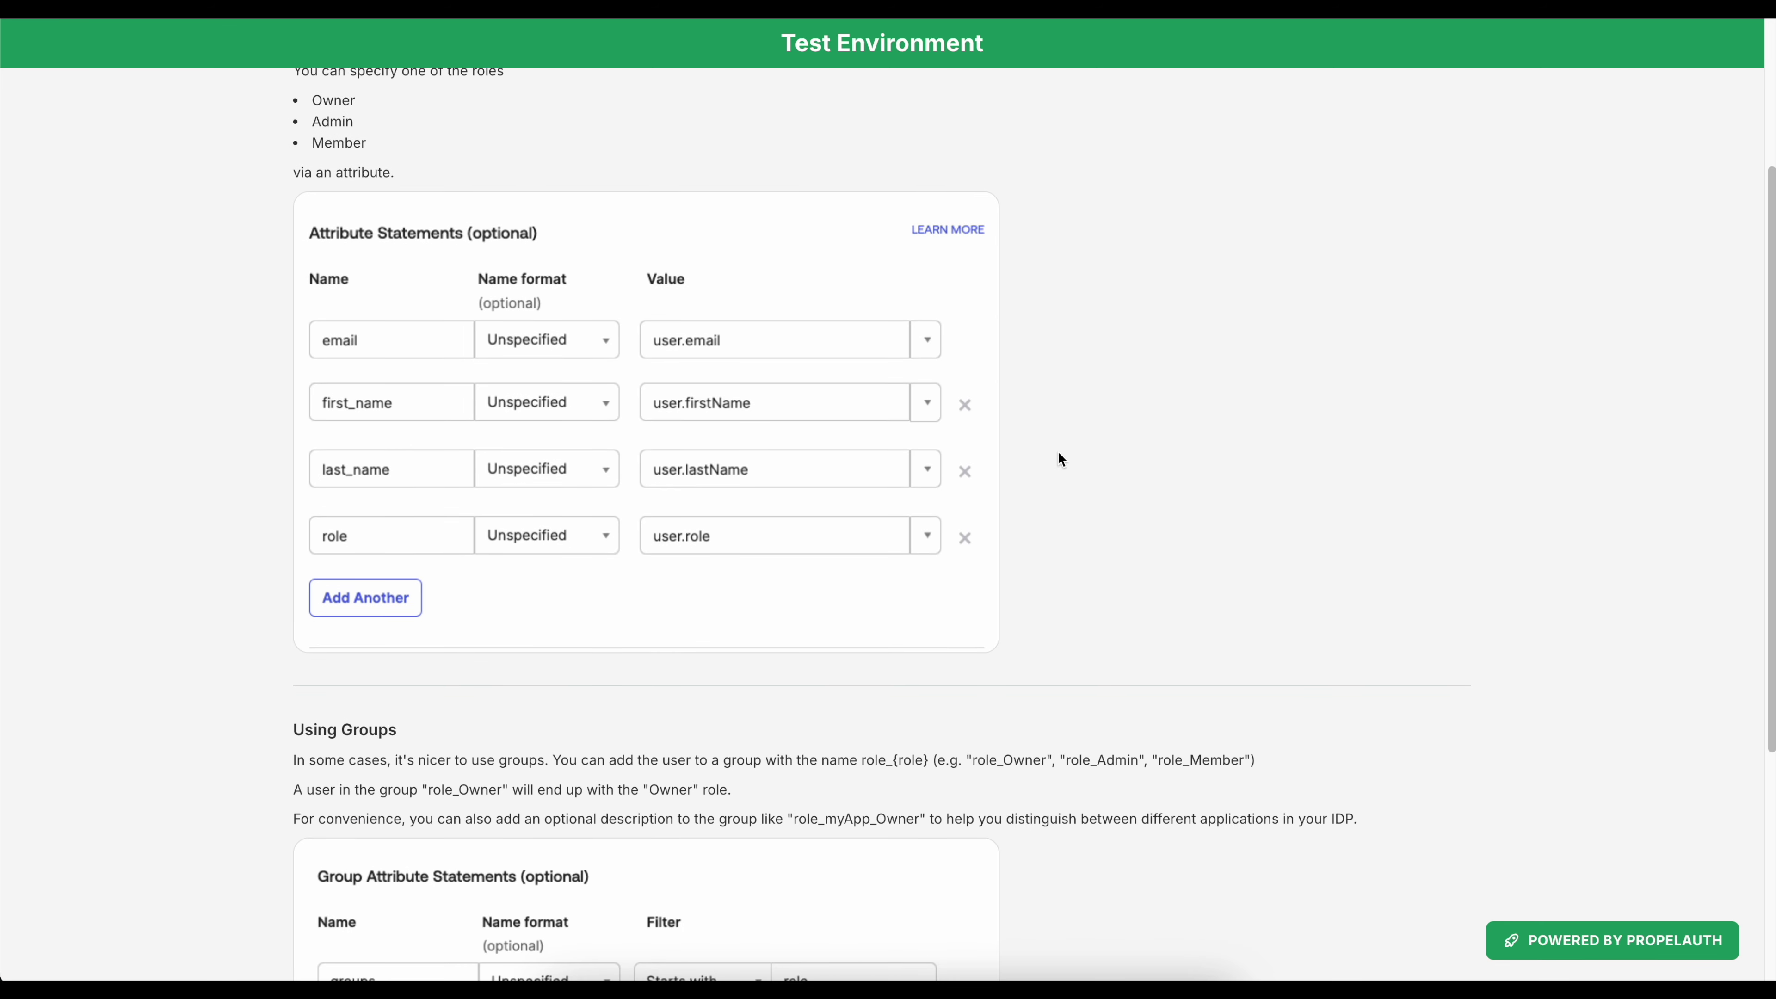
{"action": "left_click", "coordinate": [1389, 825]}
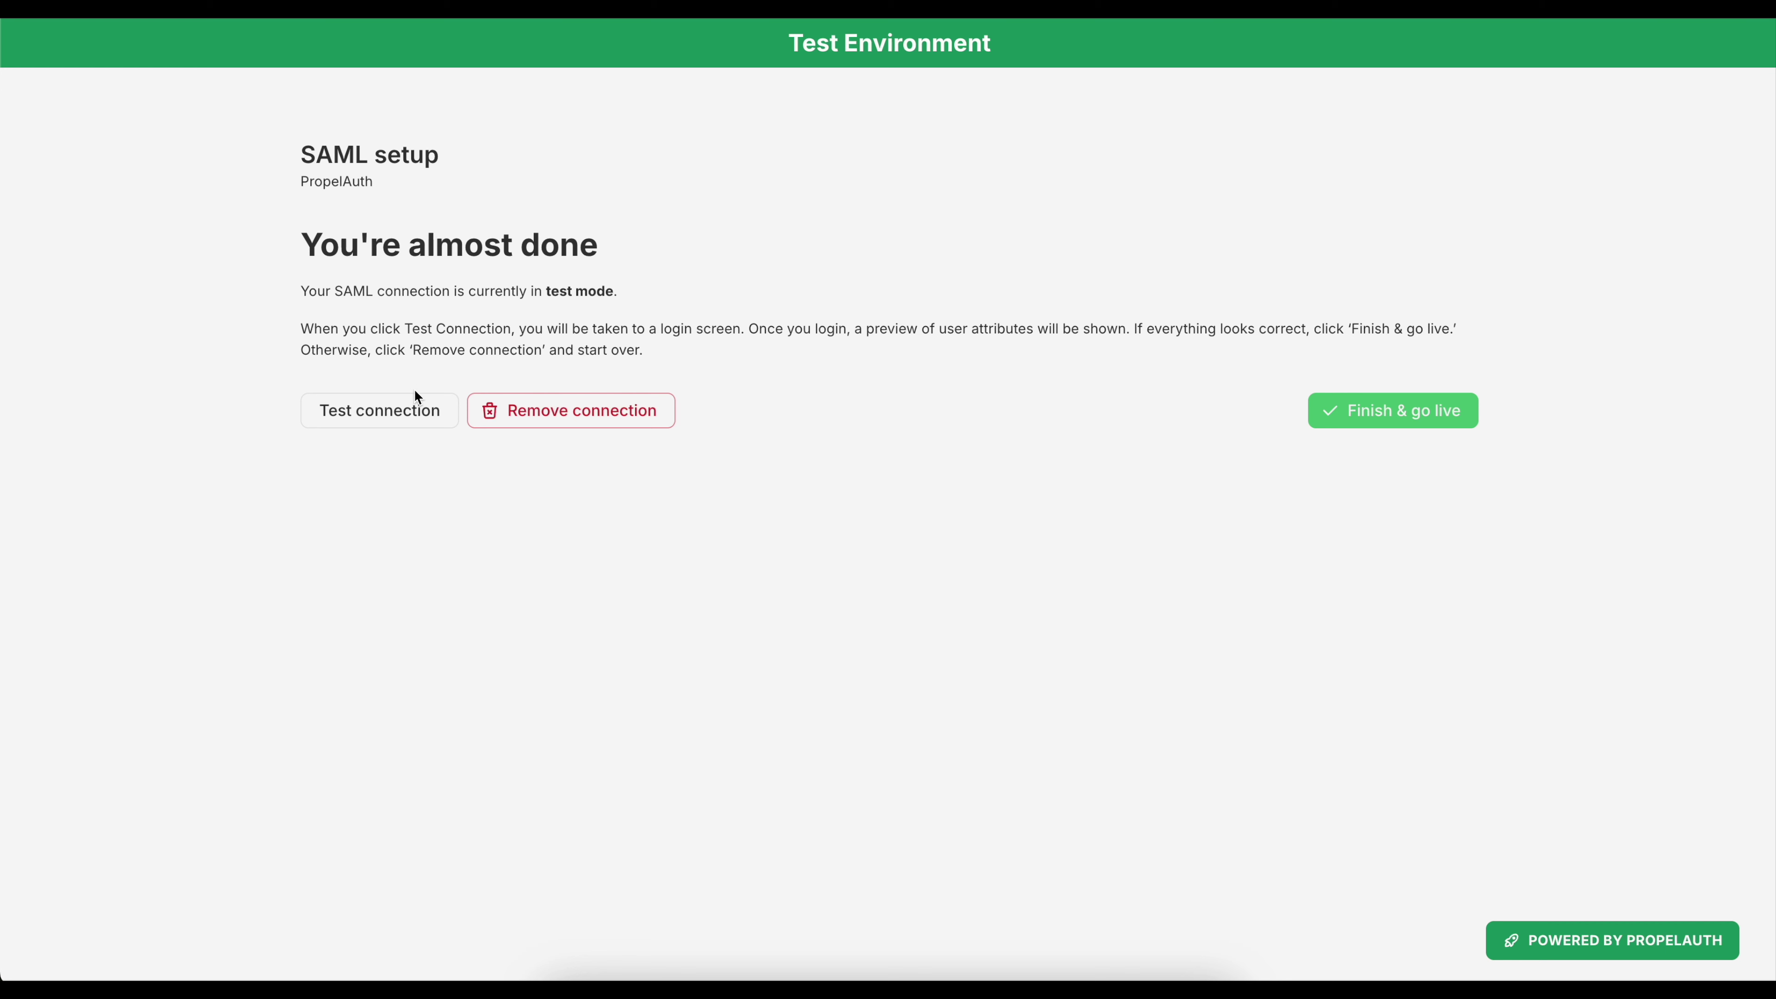
Test the SAML connection by signing in to Okta with the test account's password.
{"action": "left_click", "coordinate": [404, 408]}
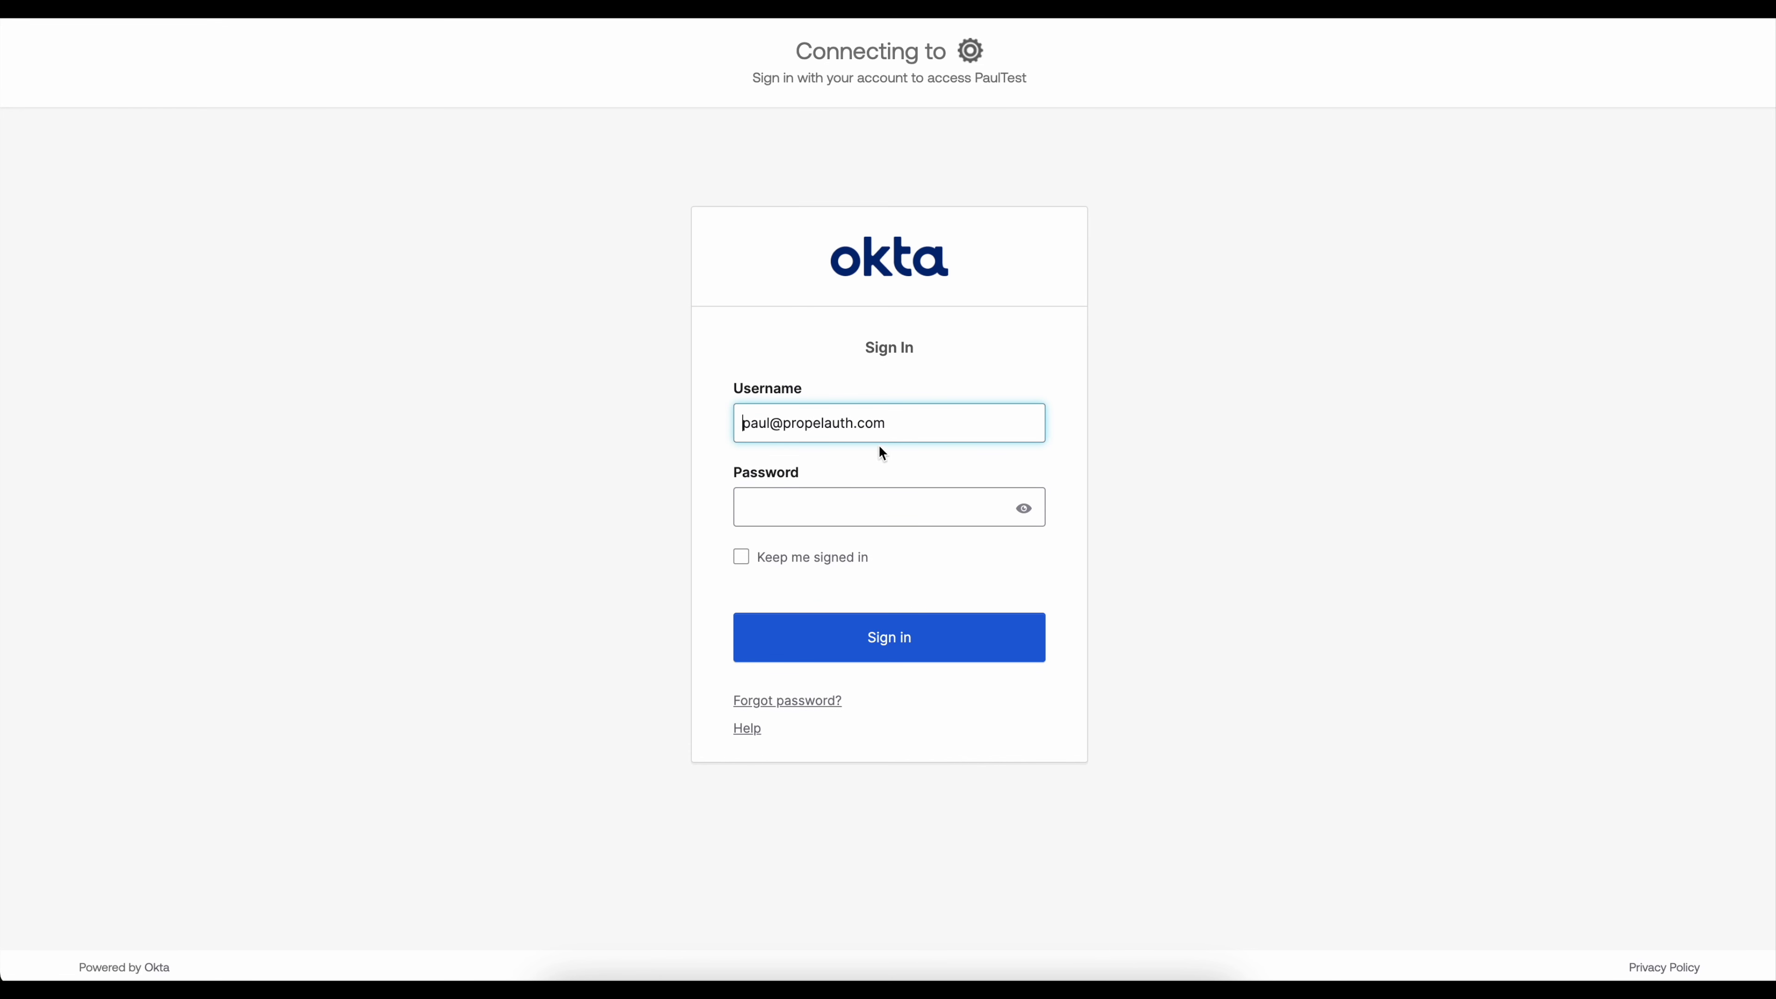
{"action": "left_click", "coordinate": [924, 653]}
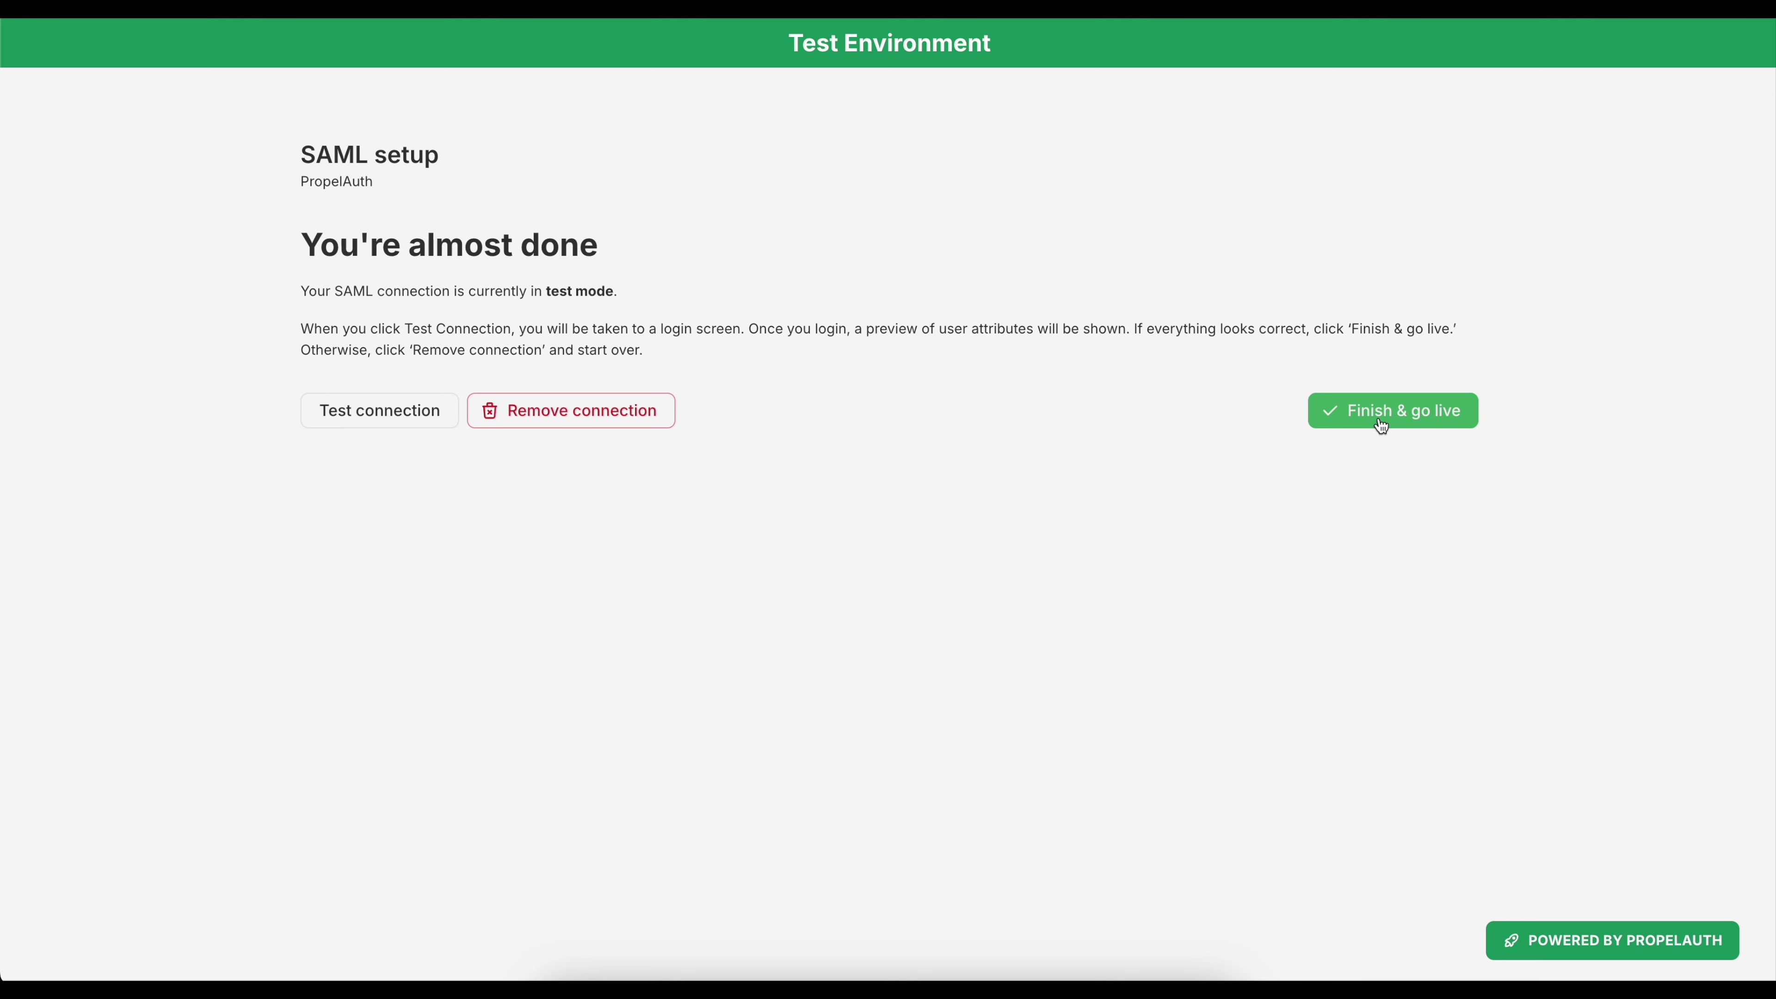
Finish and take the connection live, then generate the organization's SAML Connection Setup Link.
{"action": "left_click", "coordinate": [1380, 419]}
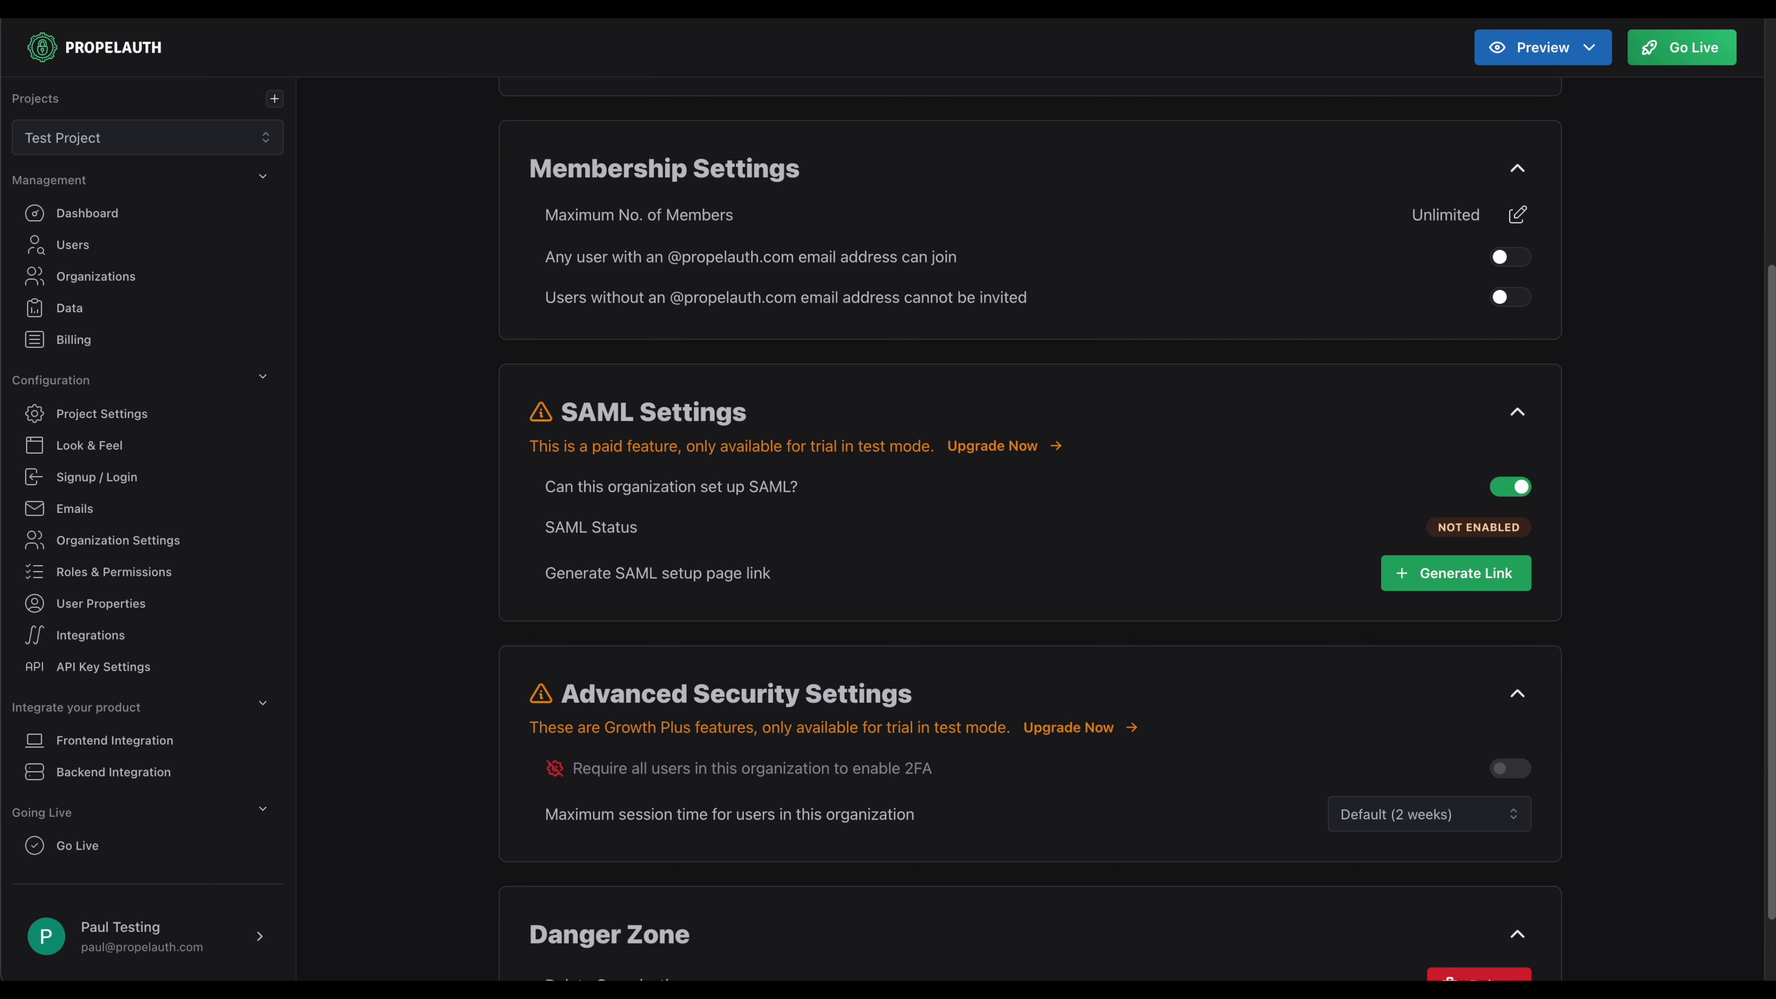
{"action": "left_click", "coordinate": [1425, 593]}
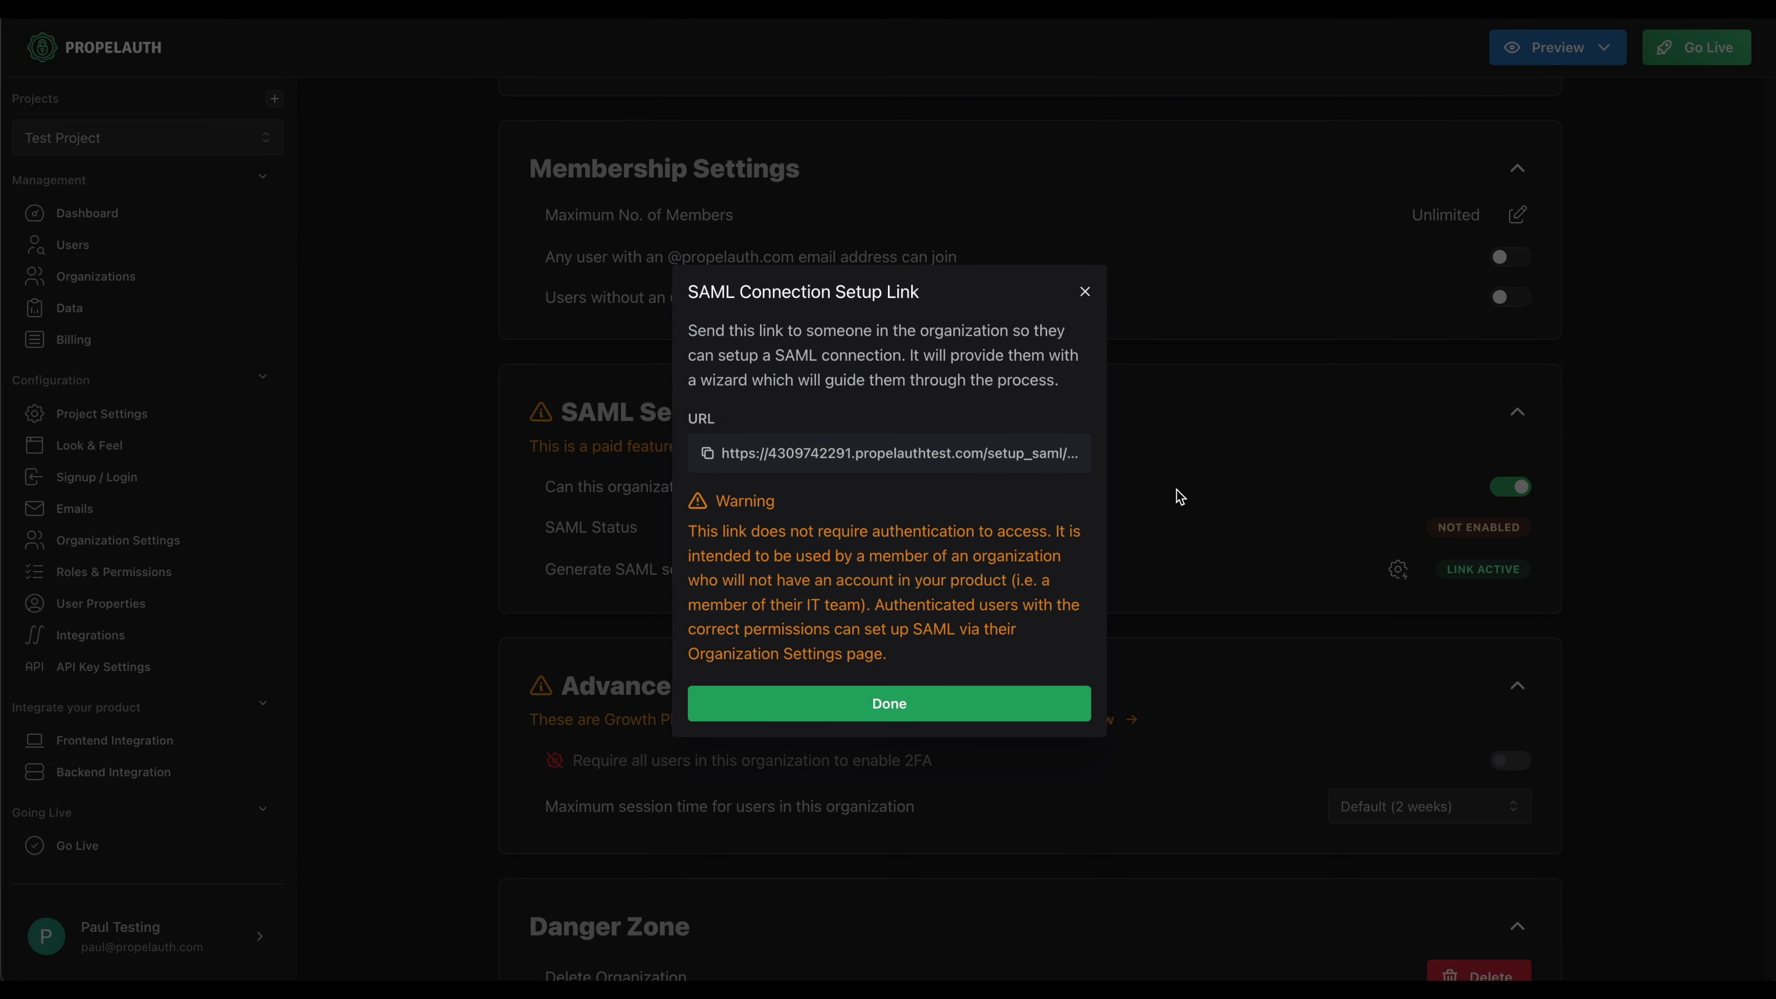
Copy the setup link, then sign in with SSO using the organization email address.
{"action": "left_click", "coordinate": [993, 473]}
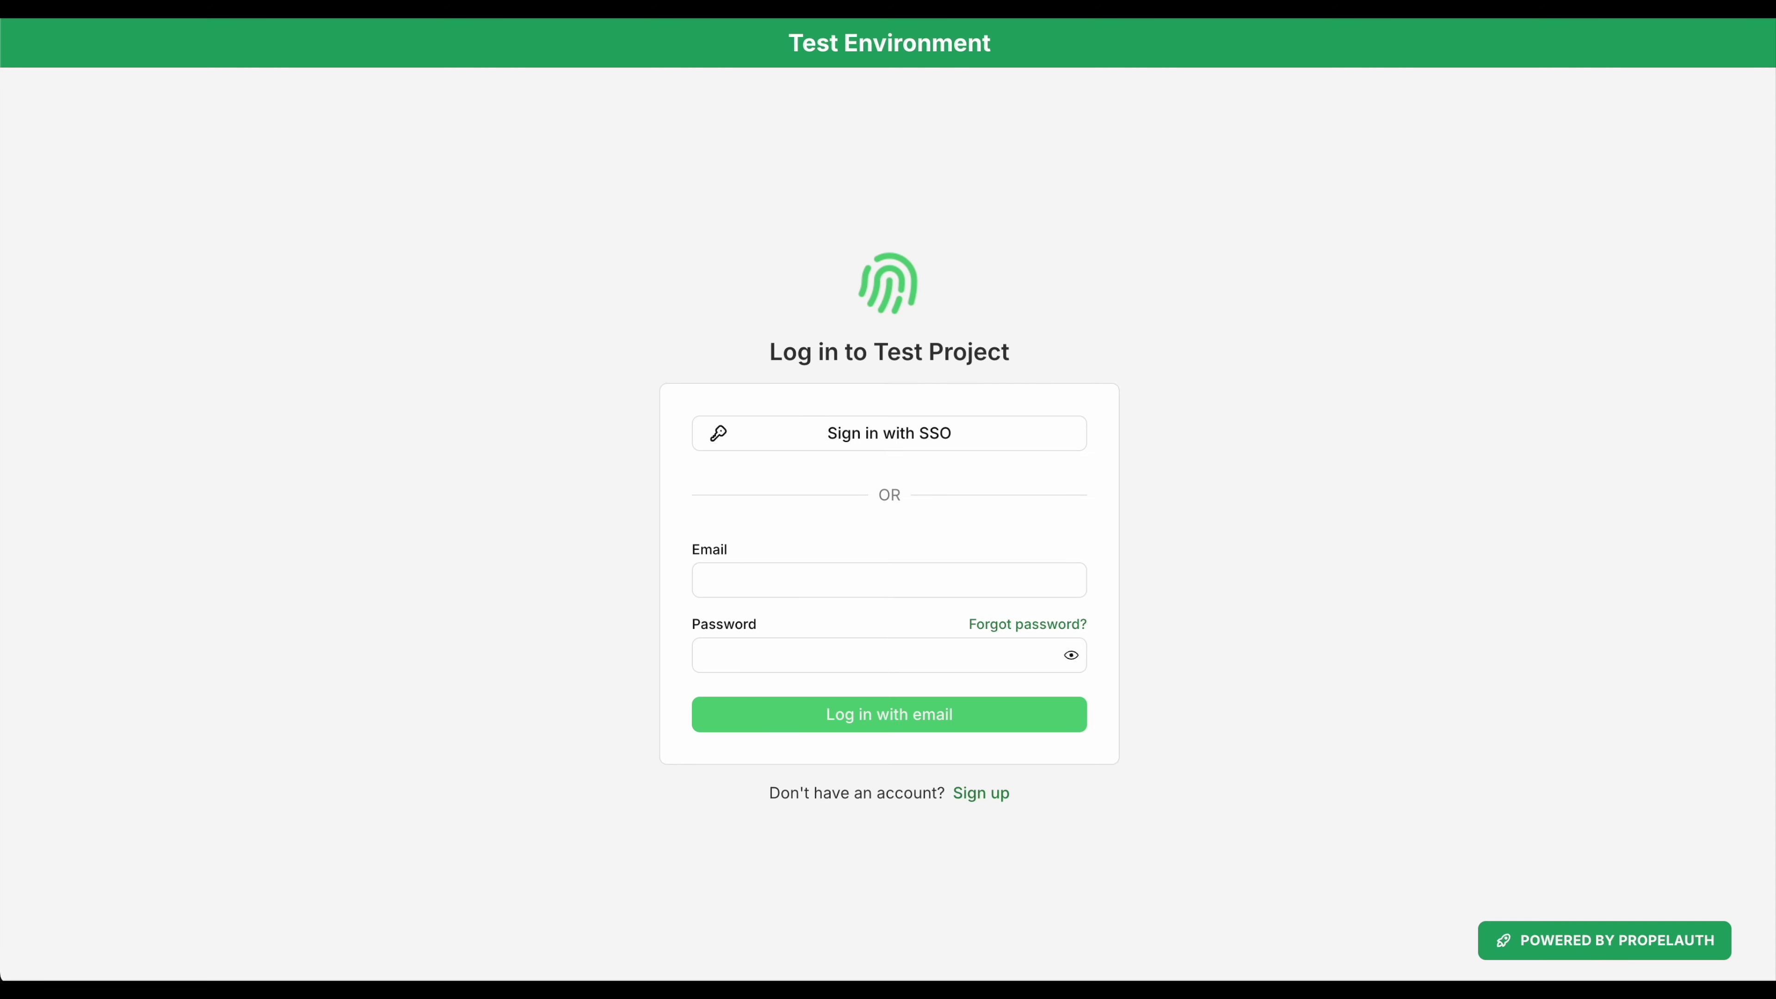
{"action": "left_click", "coordinate": [869, 449]}
{"action": "left_click", "coordinate": [788, 521]}
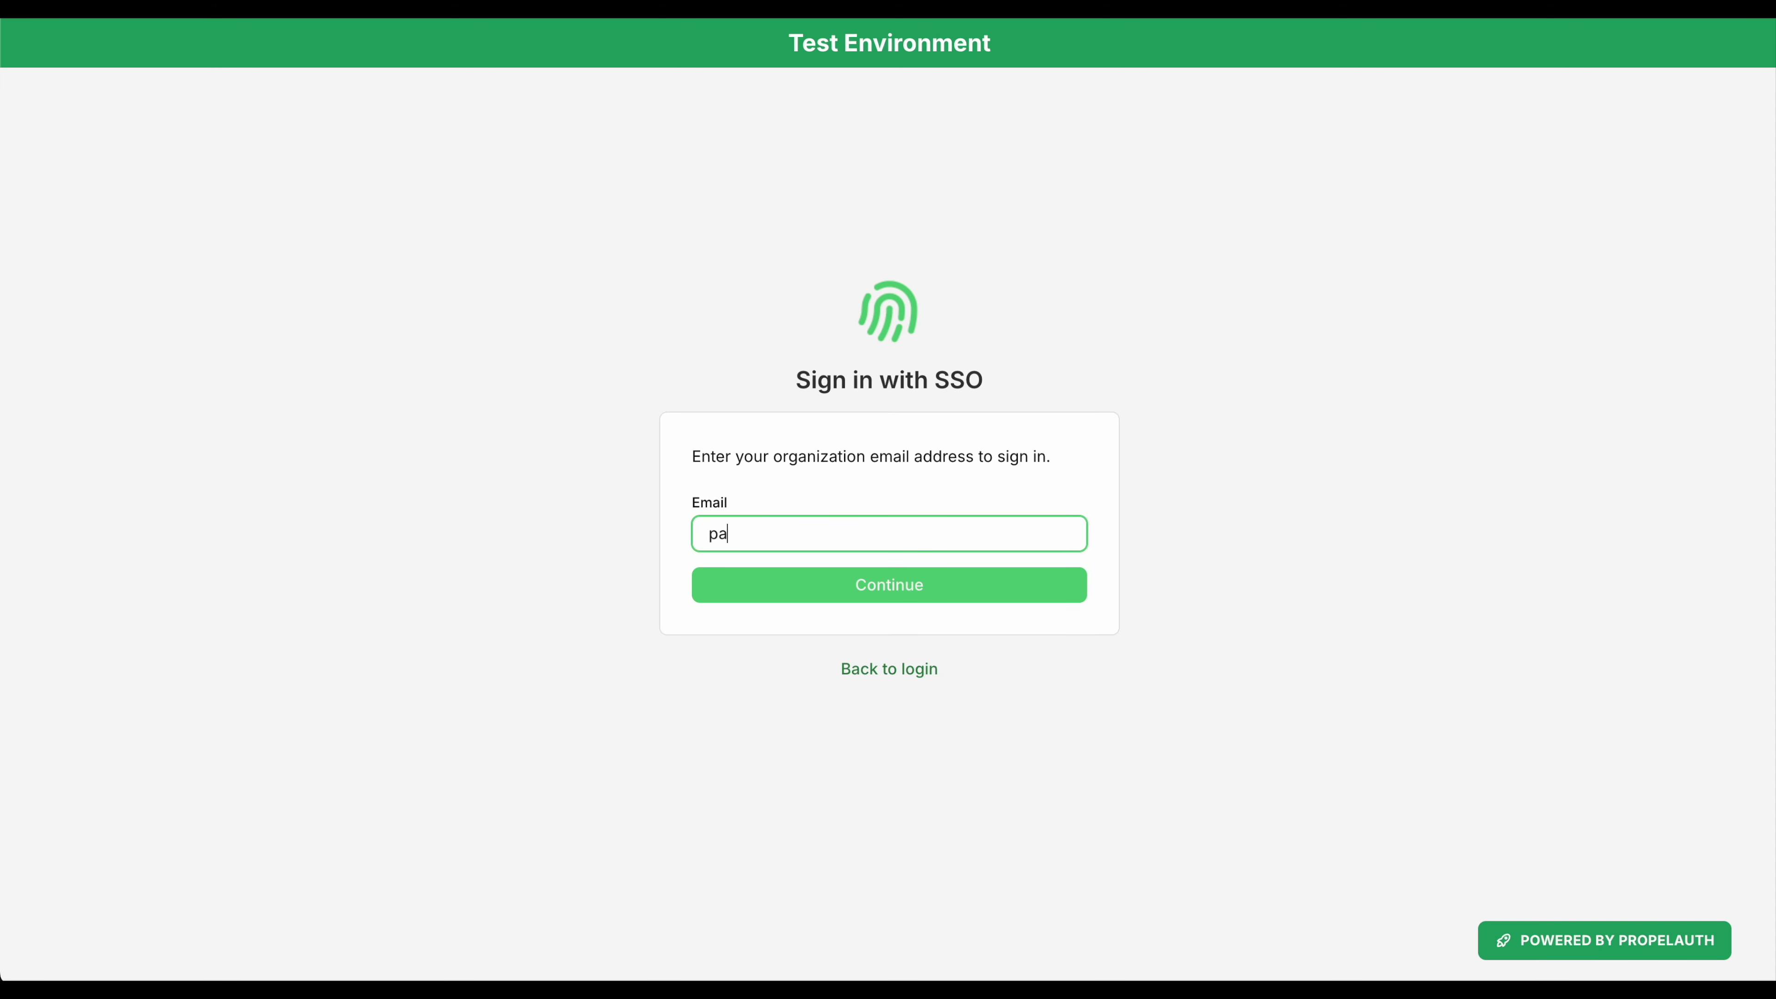
{"action": "left_click", "coordinate": [886, 591]}
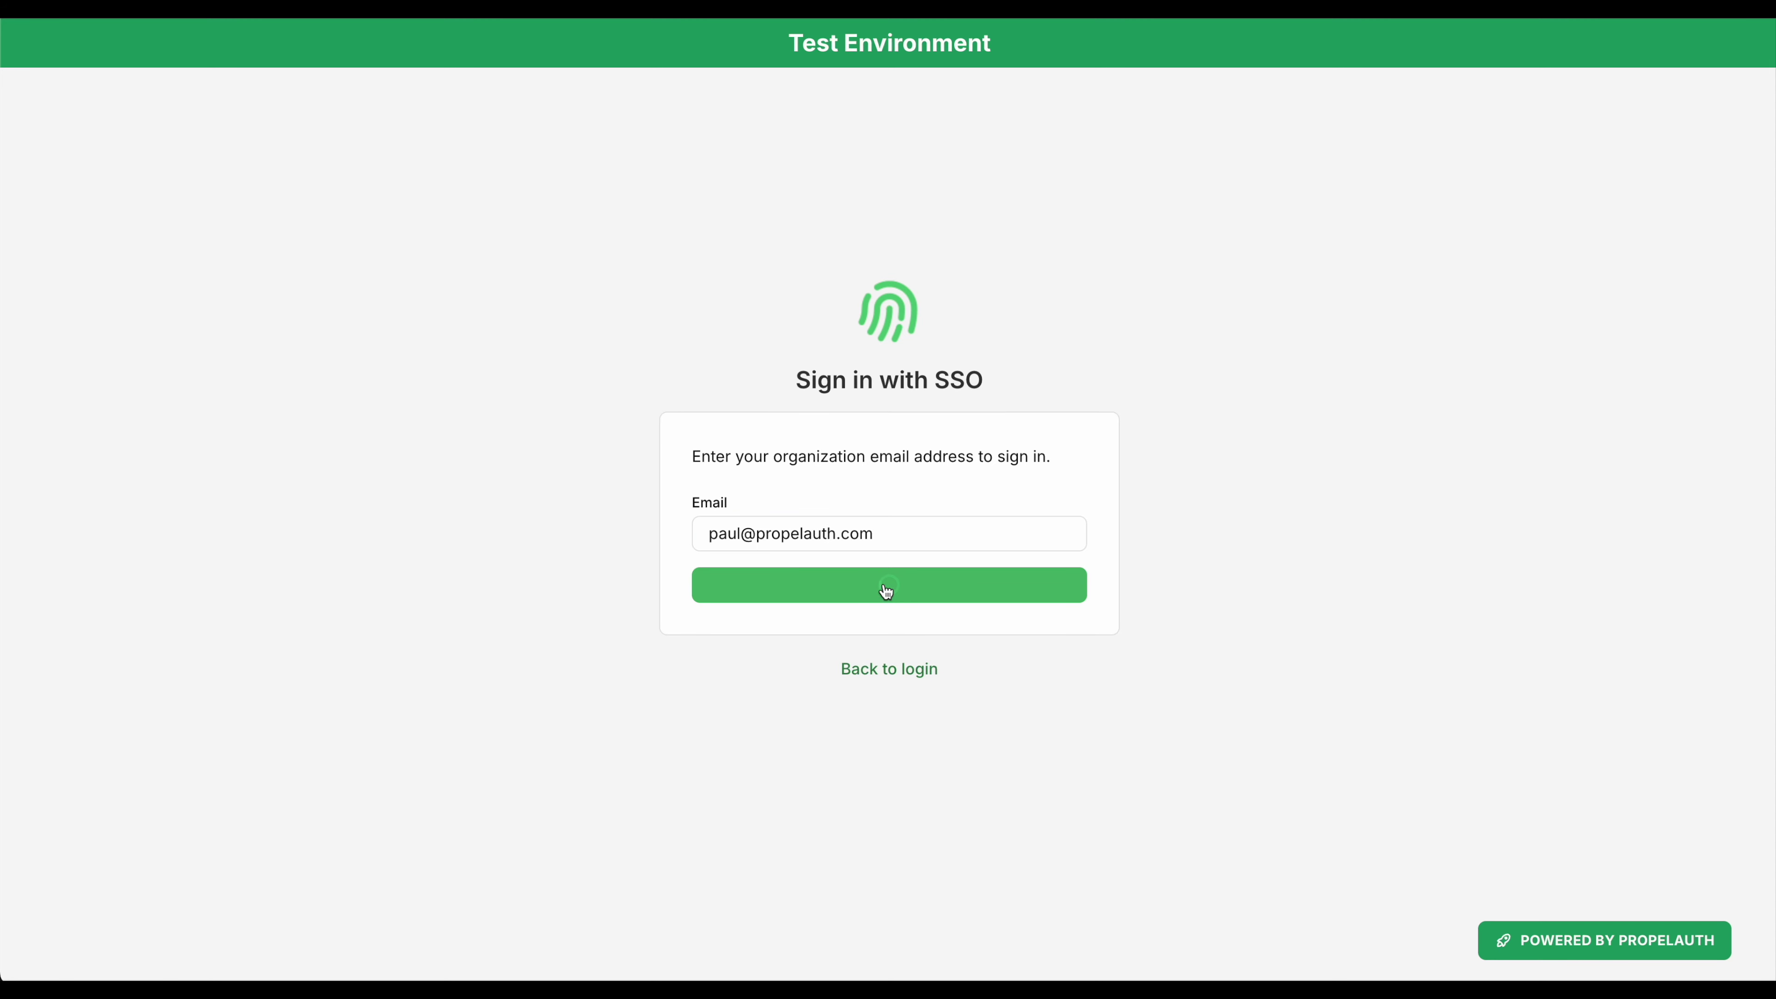